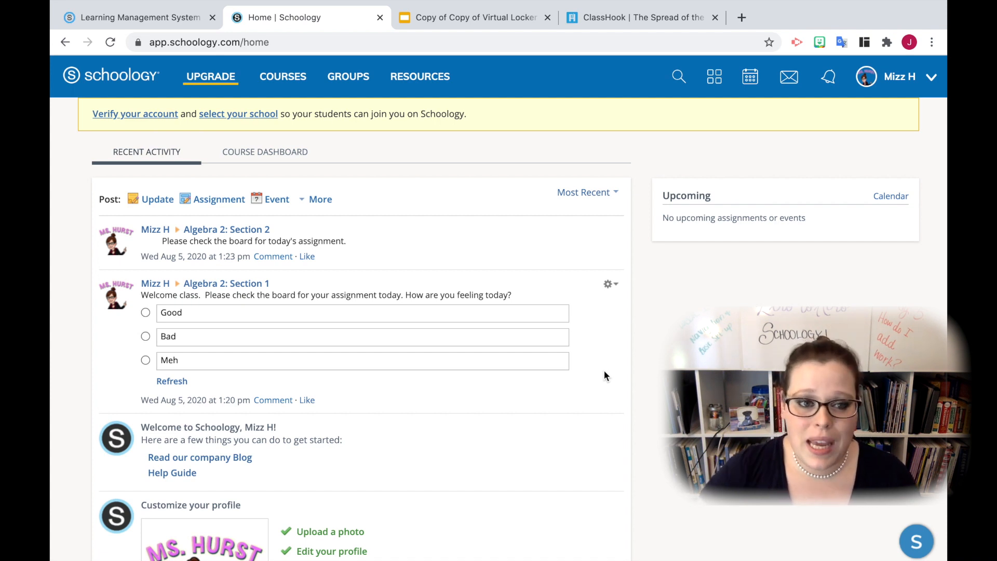
Start a new assignment in the materials of the Algebra 2: Section 1 course
{"action": "left_click", "coordinate": [222, 201]}
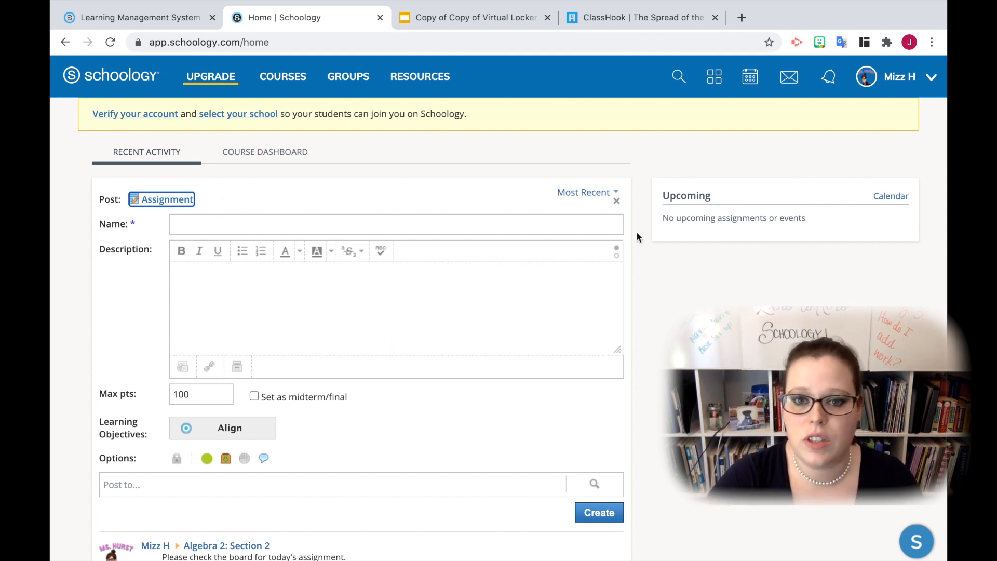
{"action": "left_click", "coordinate": [616, 201]}
{"action": "left_click", "coordinate": [283, 76]}
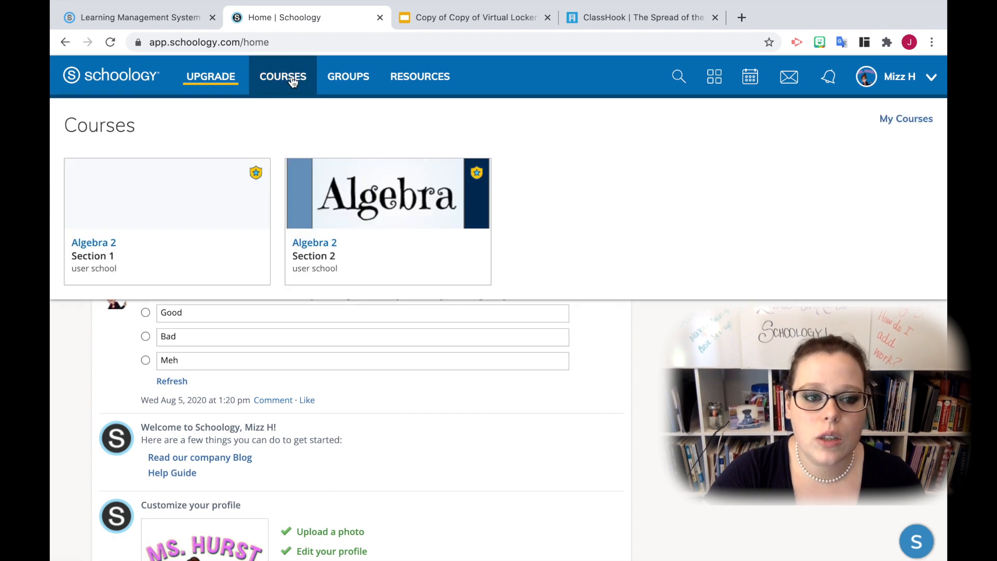
{"action": "left_click", "coordinate": [198, 253]}
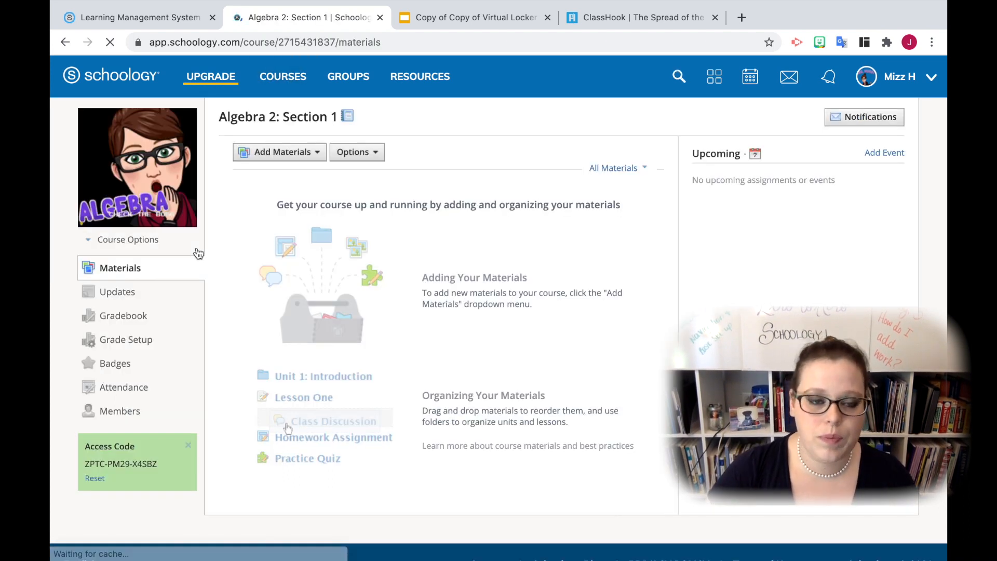
{"action": "left_click", "coordinate": [312, 152]}
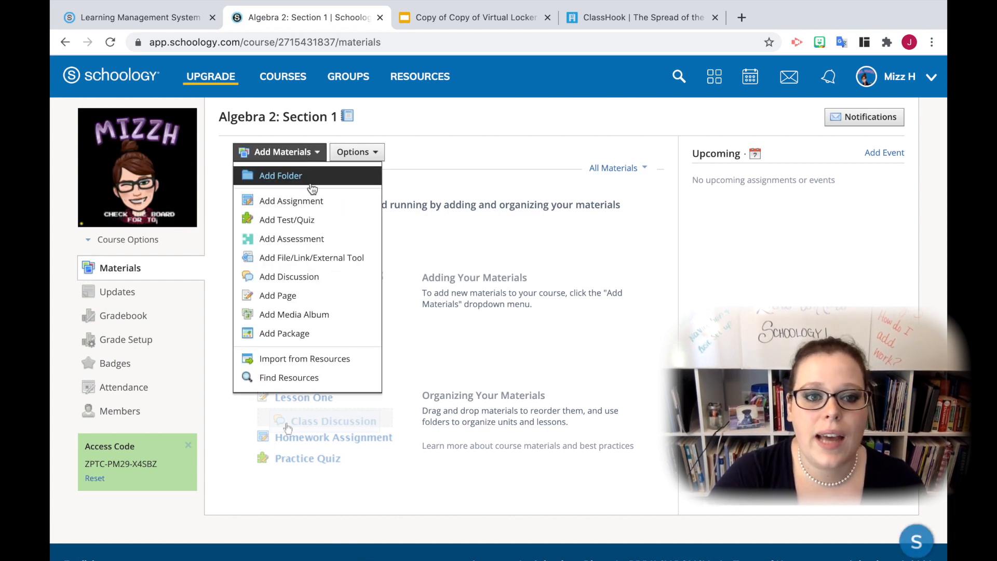
{"action": "left_click", "coordinate": [311, 201]}
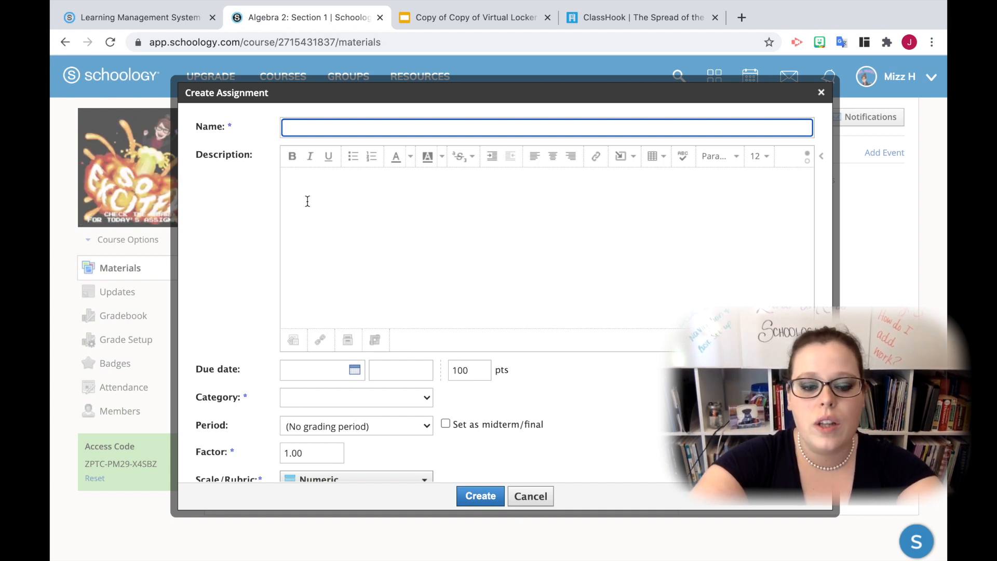
Name the assignment "What is the sequence?"
{"action": "type", "text": "Add"}
{"action": "key", "text": "BackSpace"}
{"action": "key", "text": "BackSpace"}
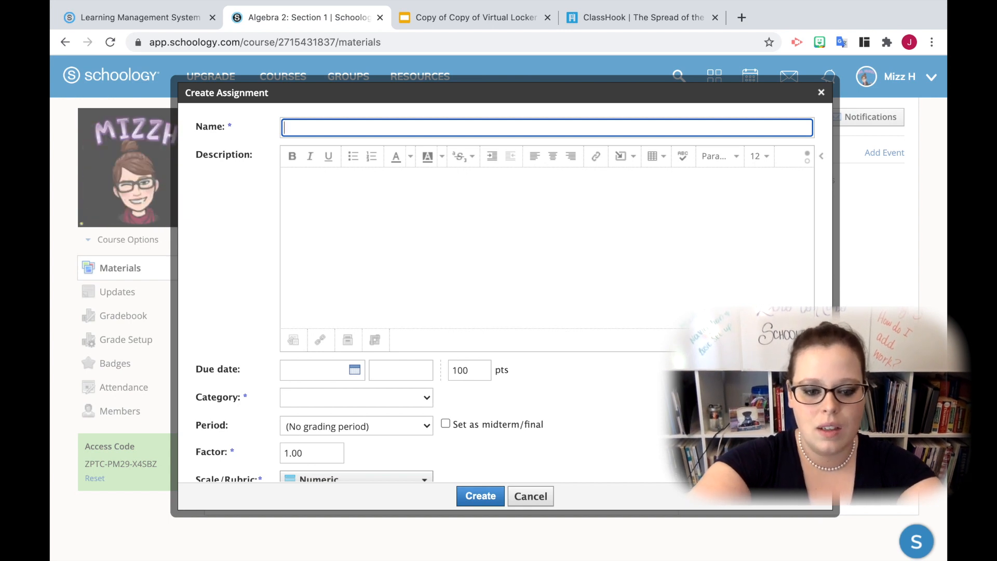
{"action": "type", "text": "What is t"}
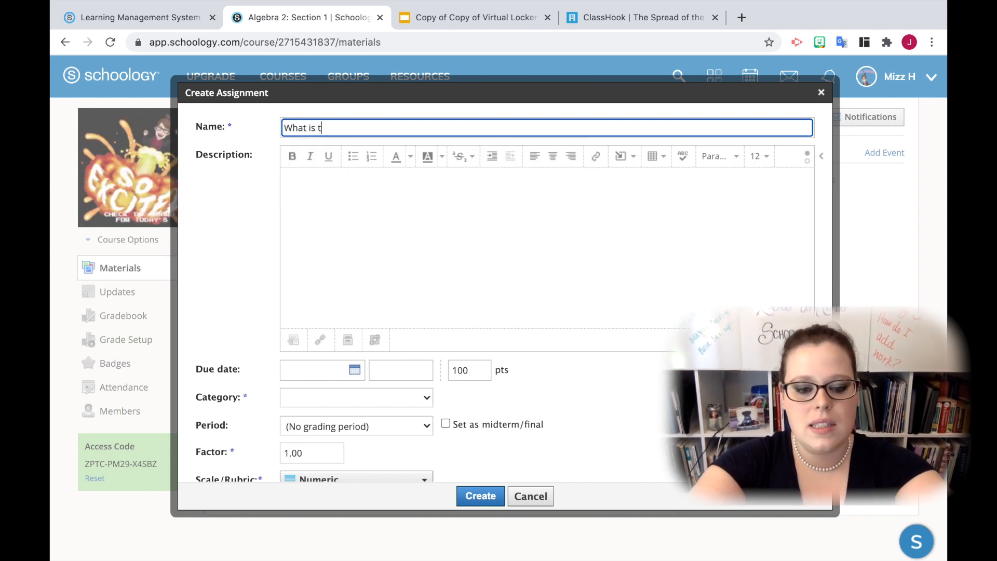
{"action": "type", "text": "he sequence"}
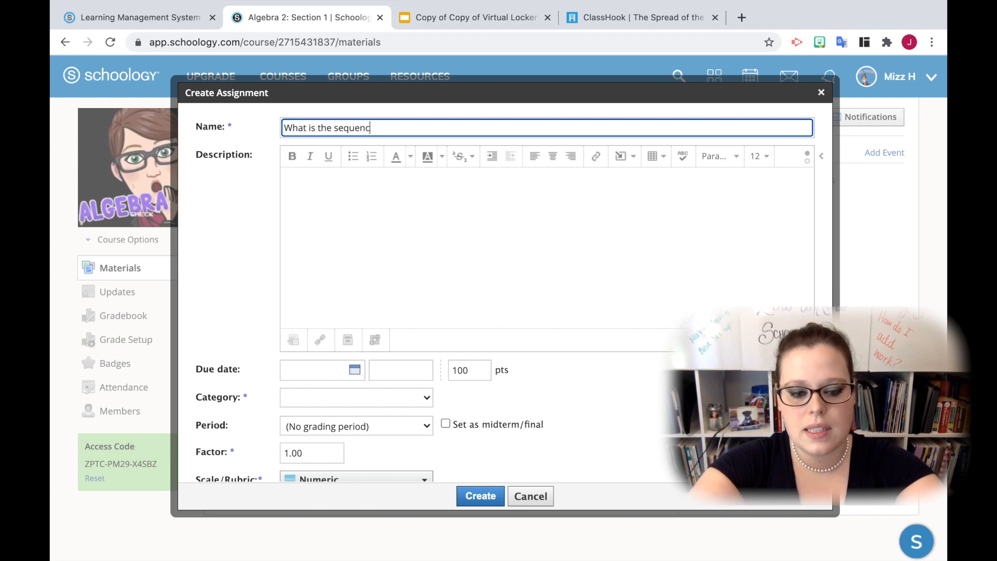
{"action": "type", "text": "?"}
Switch to ClassHook and copy the YouTube share link of the "Contagion: The Spread of the Virus" clip
{"action": "left_click", "coordinate": [376, 215]}
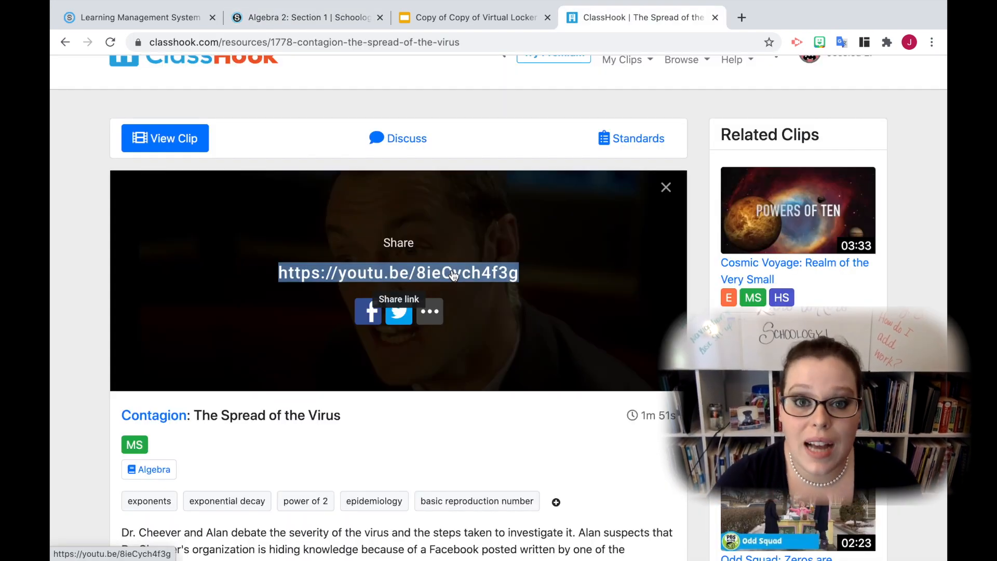
{"action": "right_click", "coordinate": [453, 275]}
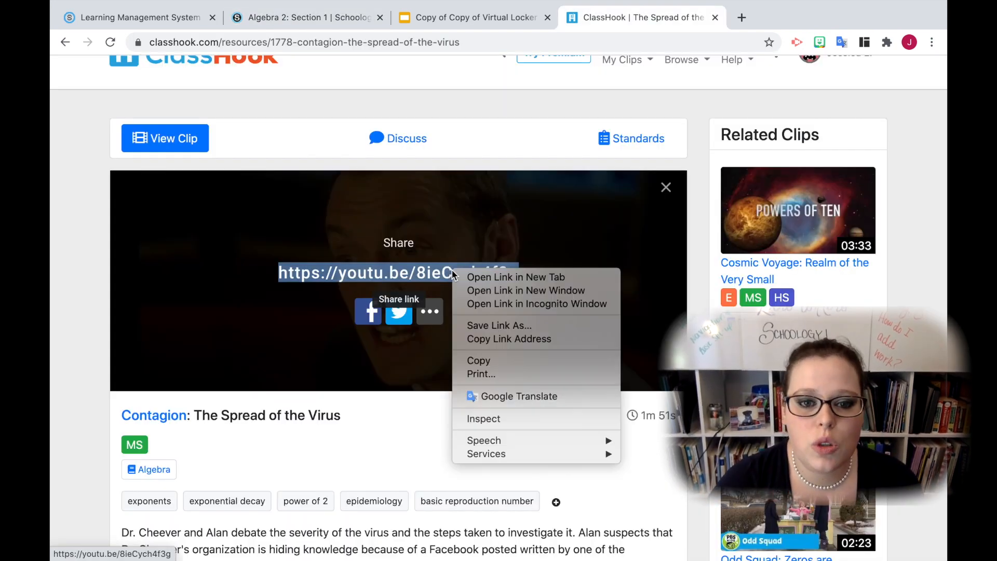
{"action": "left_click", "coordinate": [494, 364]}
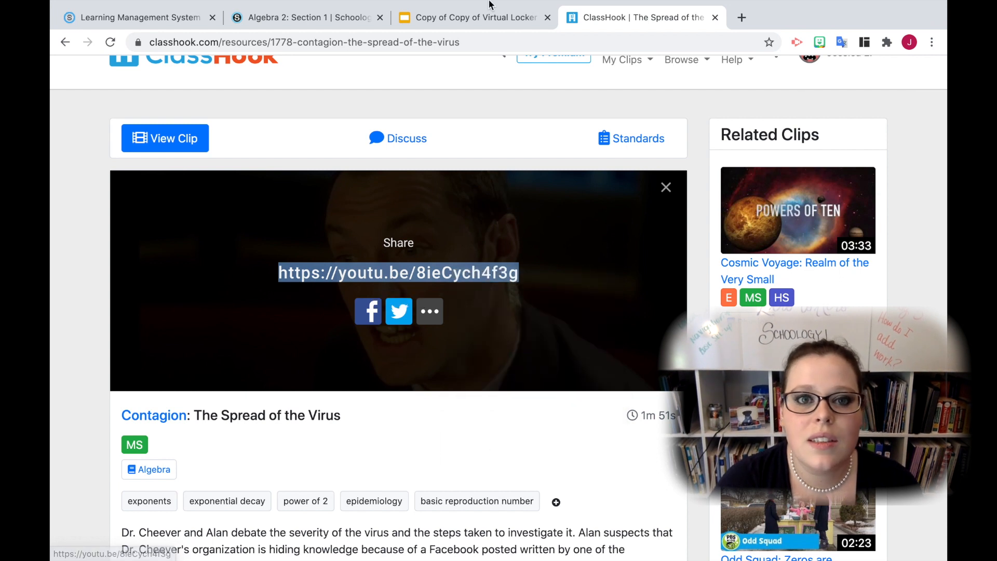
Return to the Schoology assignment and embed the copied YouTube link in the description as media from the web
{"action": "left_click", "coordinate": [291, 17]}
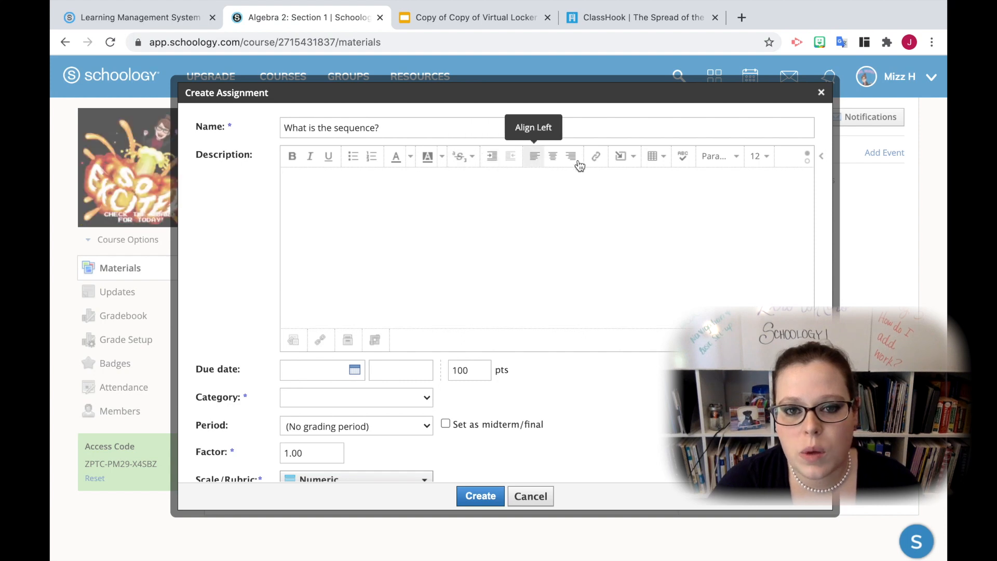
{"action": "left_click", "coordinate": [619, 163]}
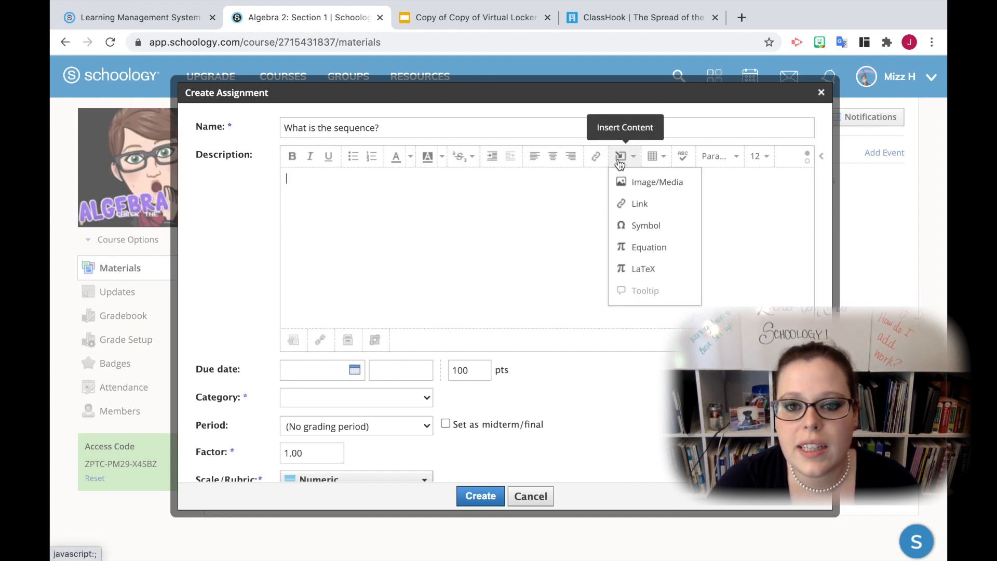
{"action": "left_click", "coordinate": [650, 183]}
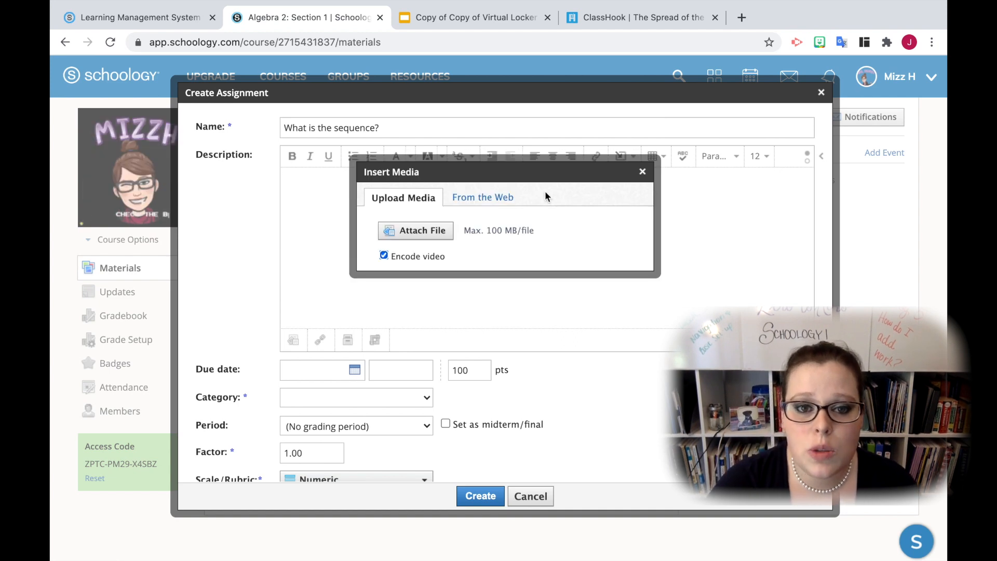
{"action": "left_click", "coordinate": [482, 197]}
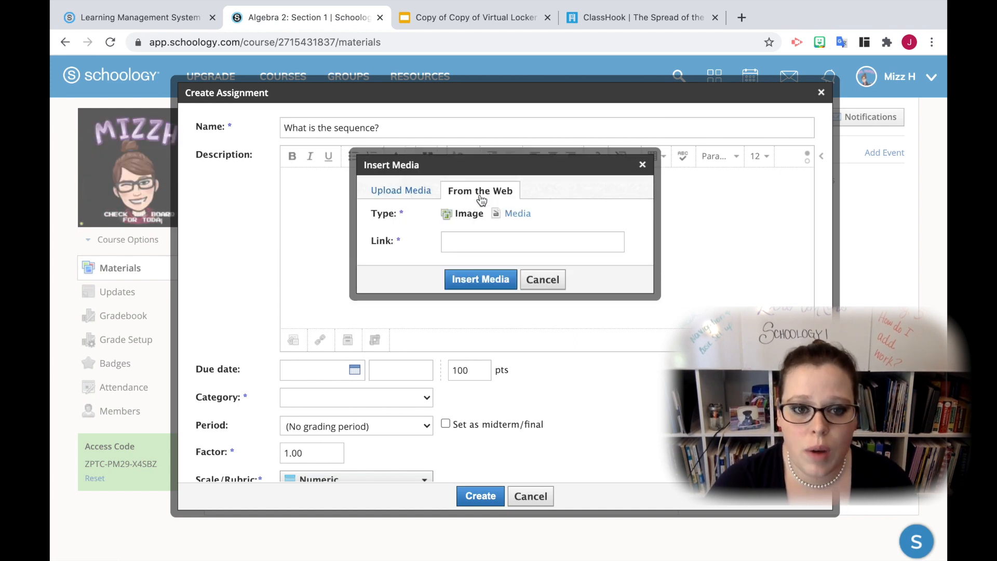
{"action": "left_click", "coordinate": [518, 213]}
{"action": "left_click", "coordinate": [501, 238]}
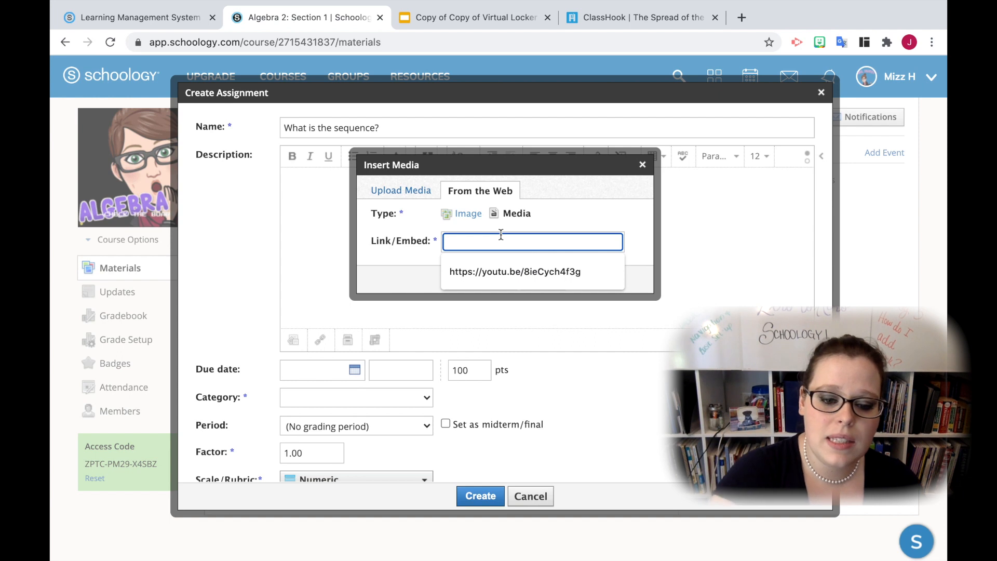
{"action": "key", "text": "ctrl+v"}
{"action": "left_click", "coordinate": [494, 283]}
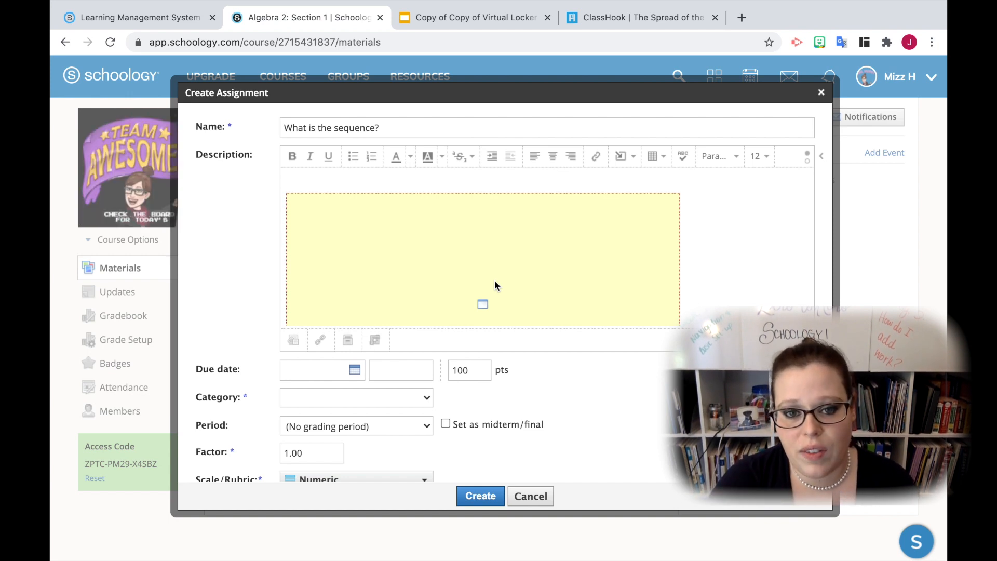
Set the embedded video's width to 600 with its proportions constrained
{"action": "left_click", "coordinate": [300, 209]}
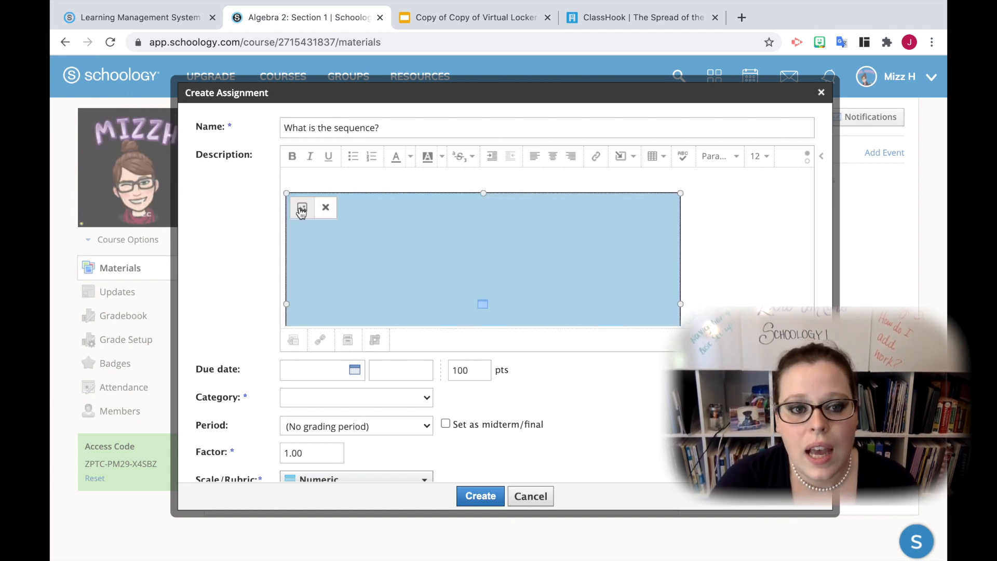
{"action": "left_click", "coordinate": [301, 207]}
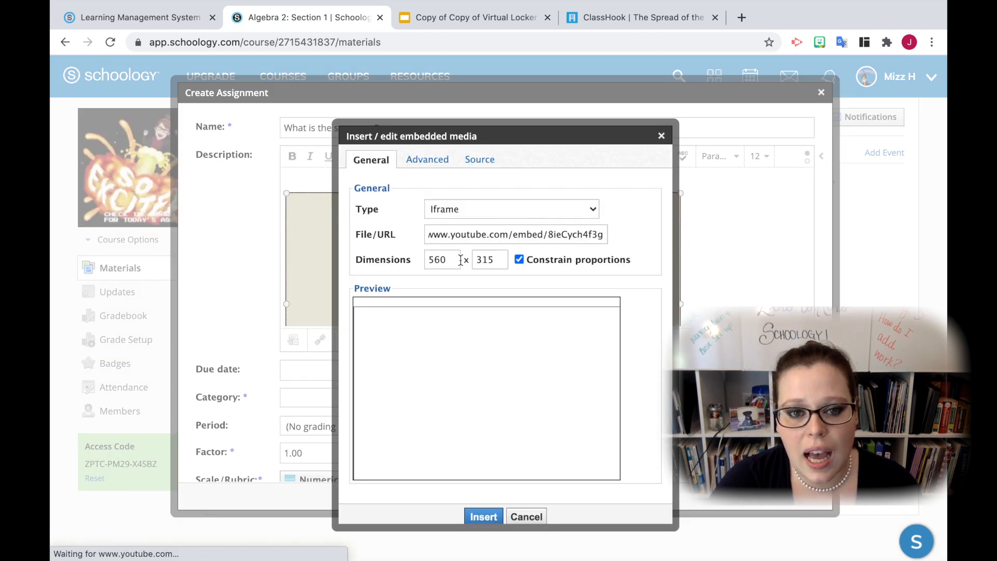
{"action": "left_click", "coordinate": [363, 260]}
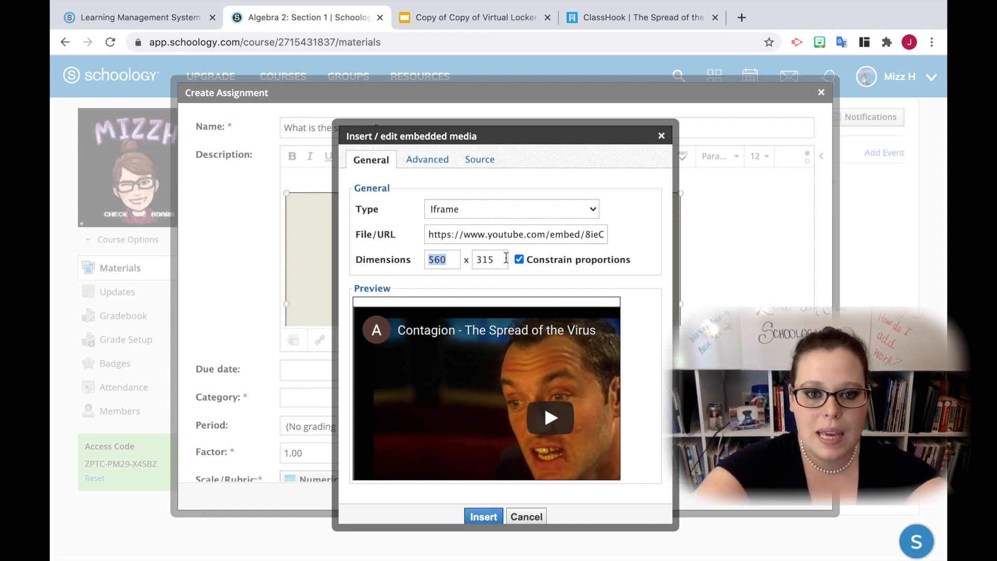
{"action": "type", "text": "600"}
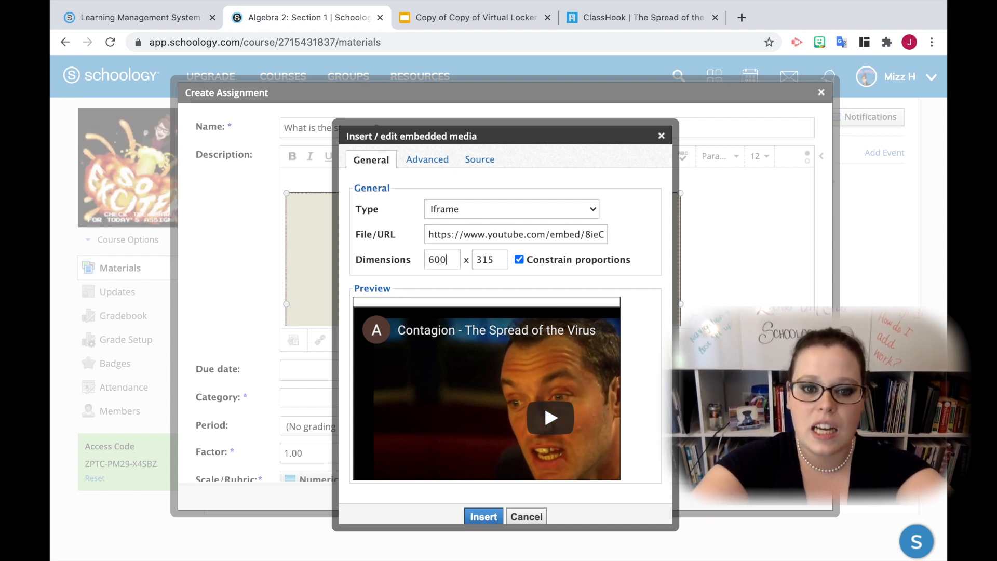
{"action": "key", "text": "Return"}
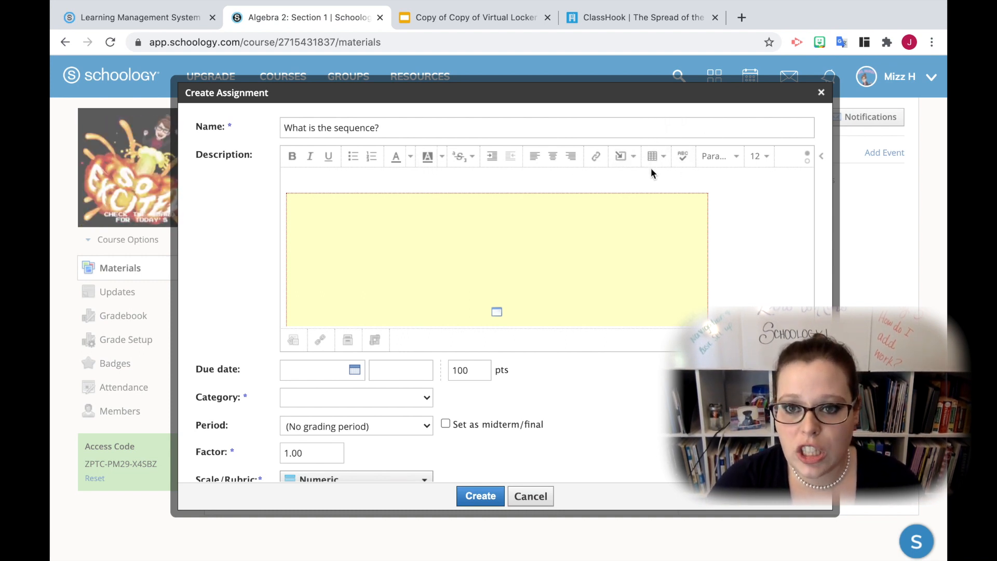
Set the description text above the video to green with font size 24
{"action": "left_click", "coordinate": [411, 158]}
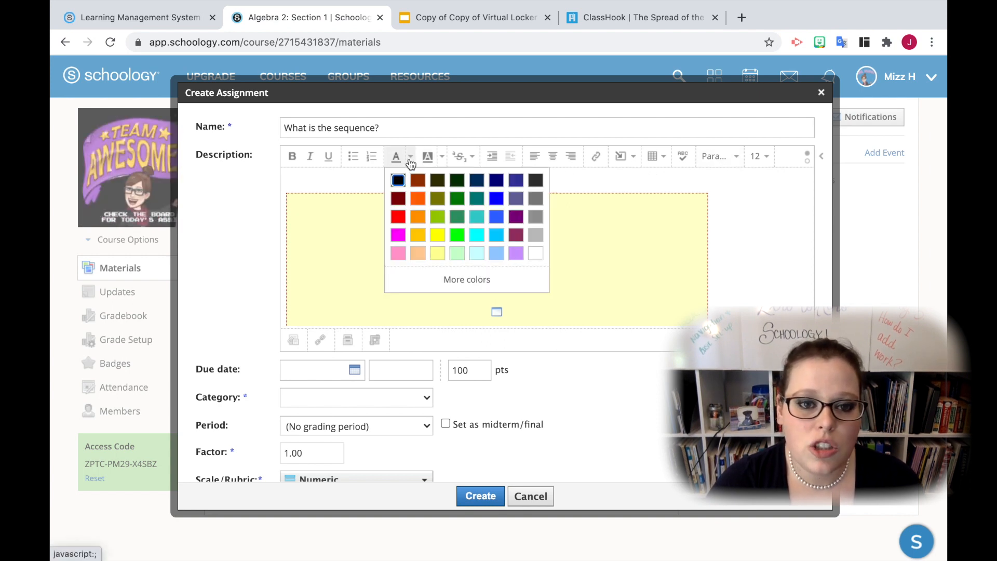
{"action": "left_click", "coordinate": [458, 202]}
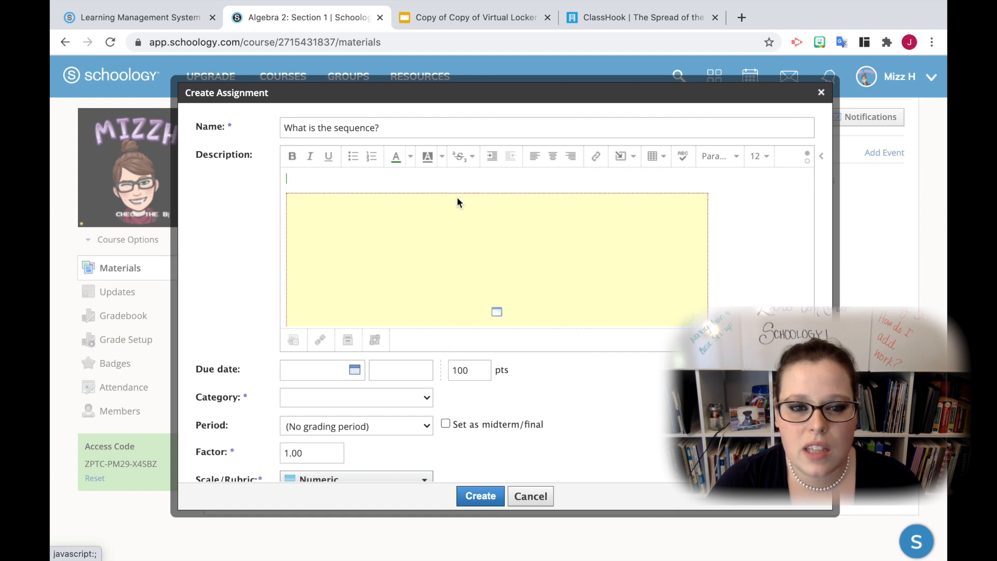
{"action": "left_click", "coordinate": [766, 157]}
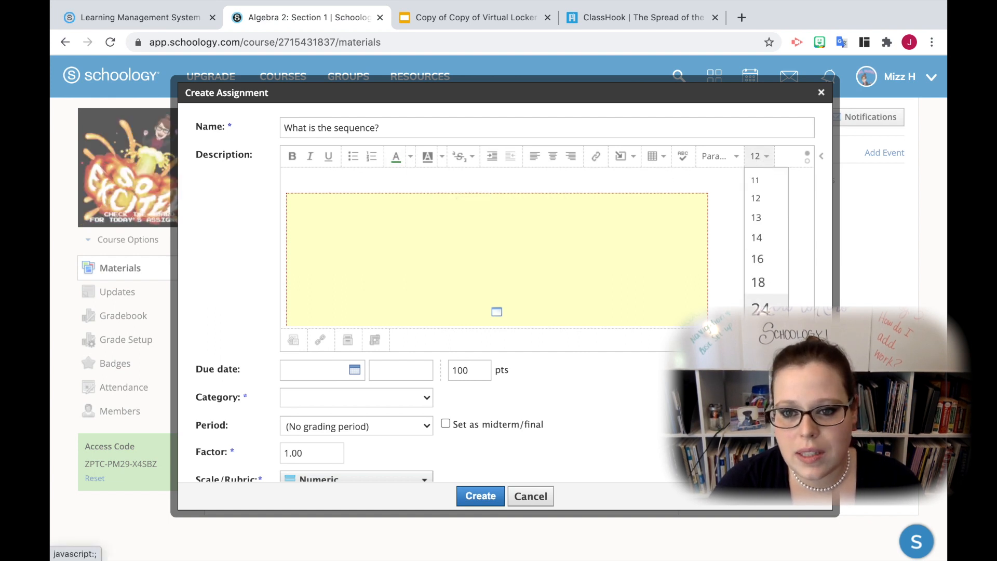
{"action": "left_click", "coordinate": [760, 309]}
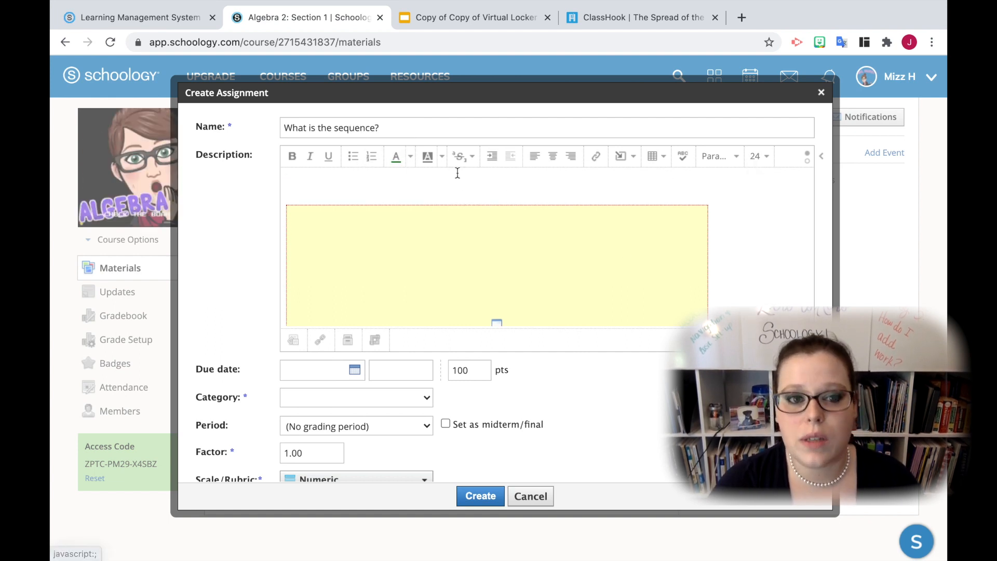
Enter the instructions "Watch the video below and record a response of you discussing what patterns you can find in the numbers." above the video
{"action": "type", "text": "Wat"}
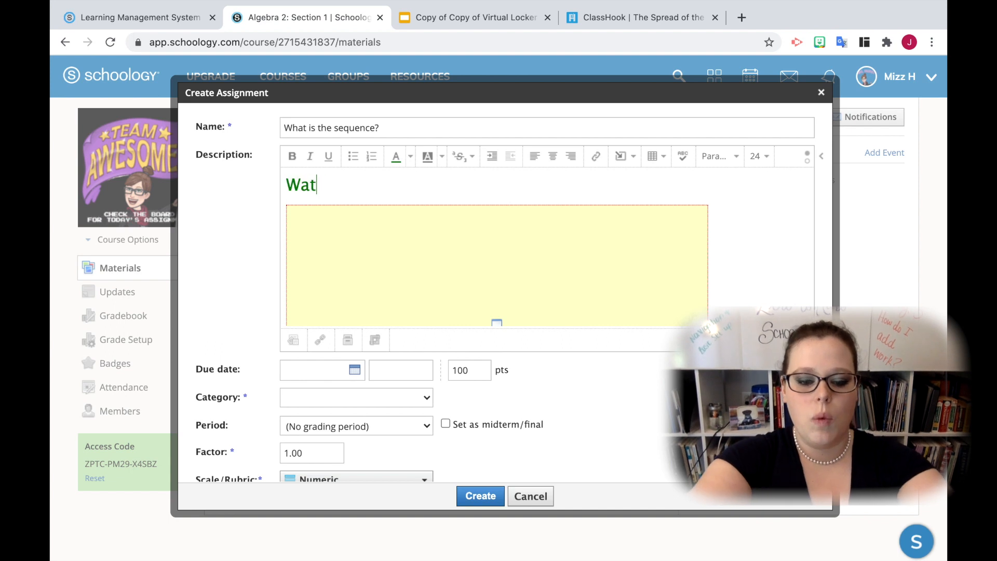
{"action": "type", "text": "ch the vi"}
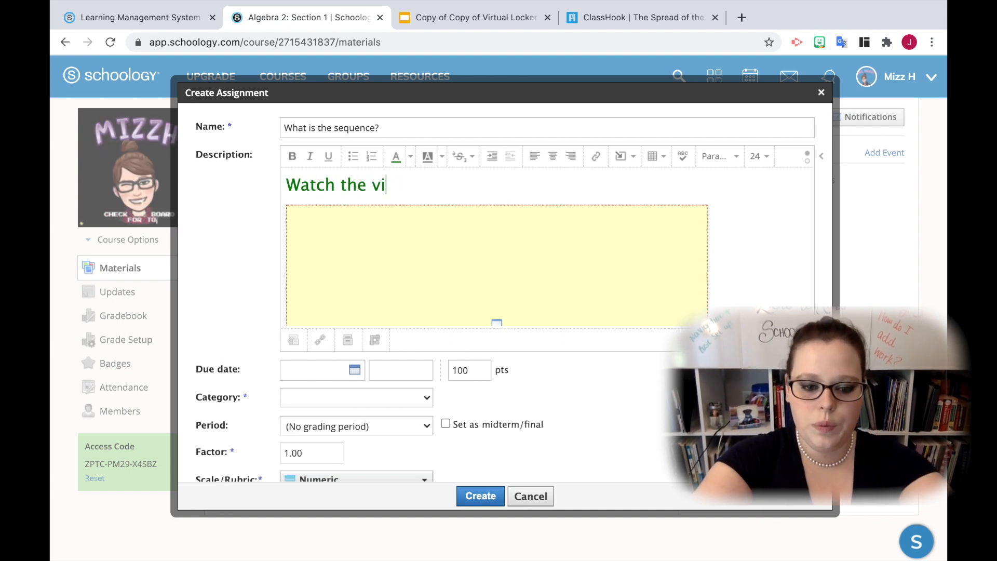
{"action": "type", "text": "deo below a"}
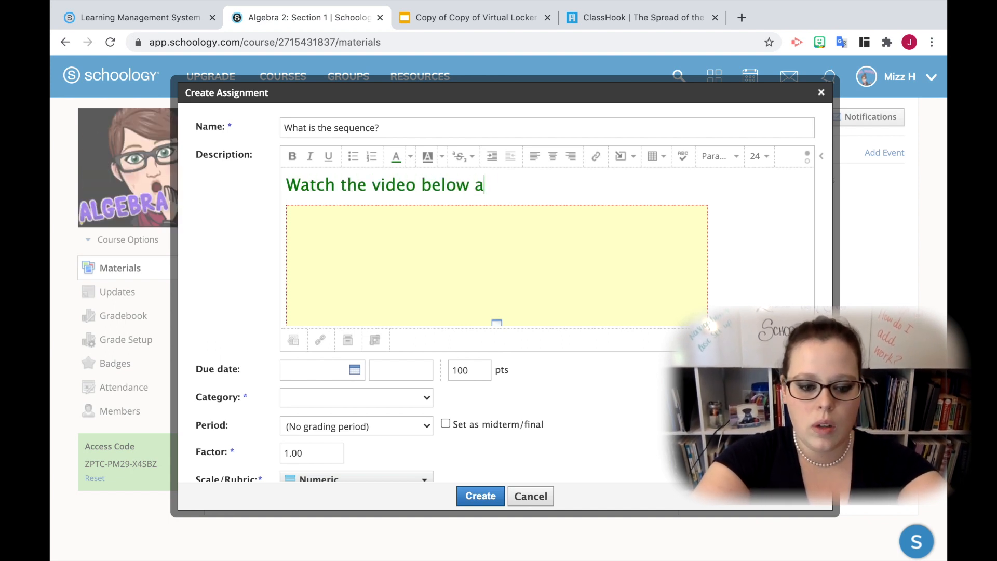
{"action": "type", "text": "nd record a "}
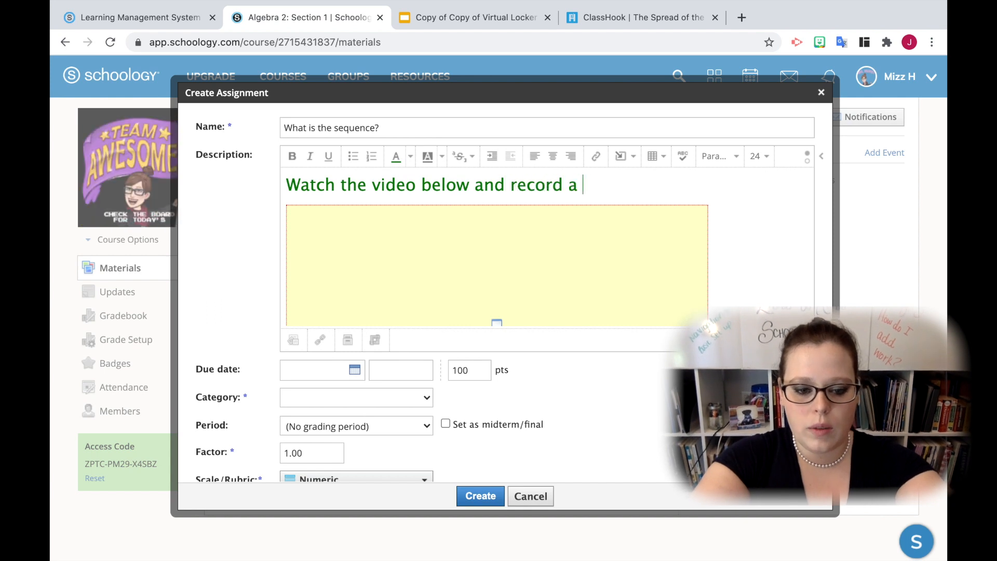
{"action": "type", "text": "response of the"}
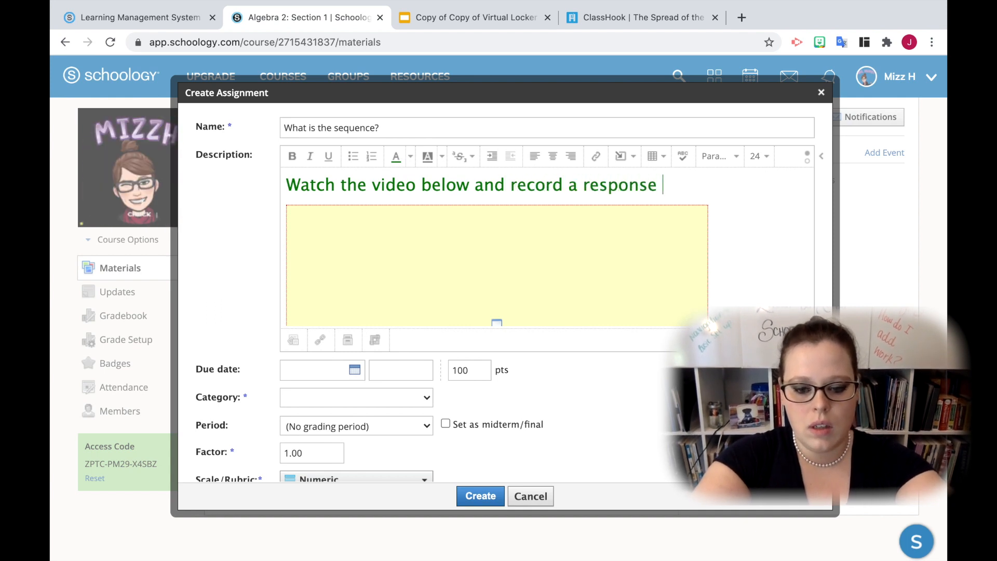
{"action": "key", "text": "BackSpace"}
{"action": "key", "text": "BackSpace"}
{"action": "key", "text": "BackSpace"}
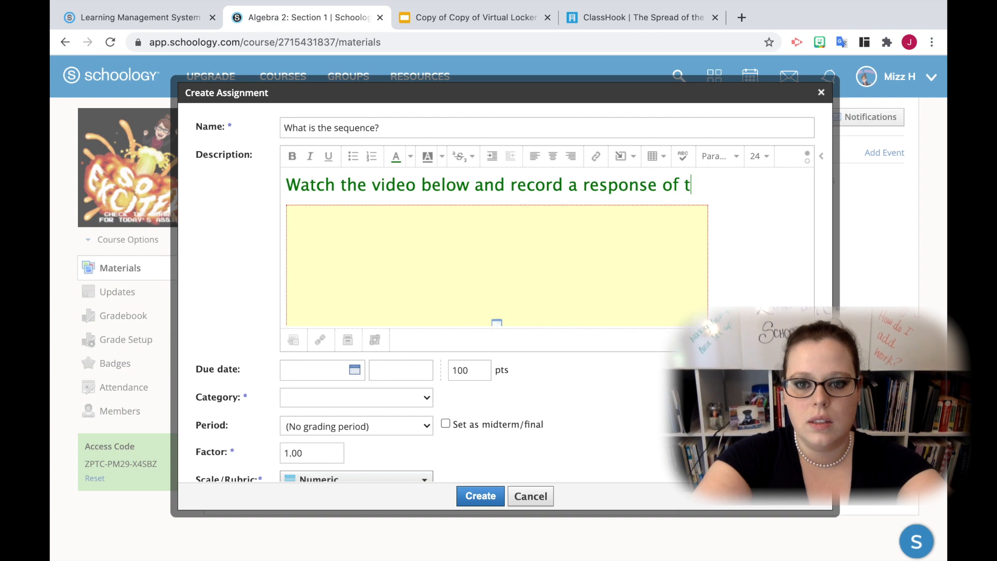
{"action": "type", "text": "you discussing"}
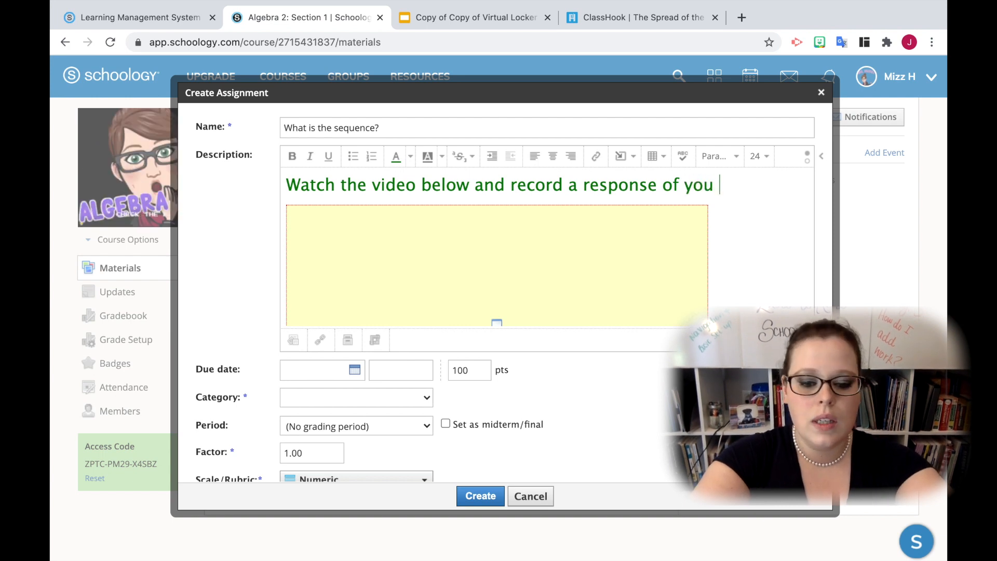
{"action": "type", "text": " w"}
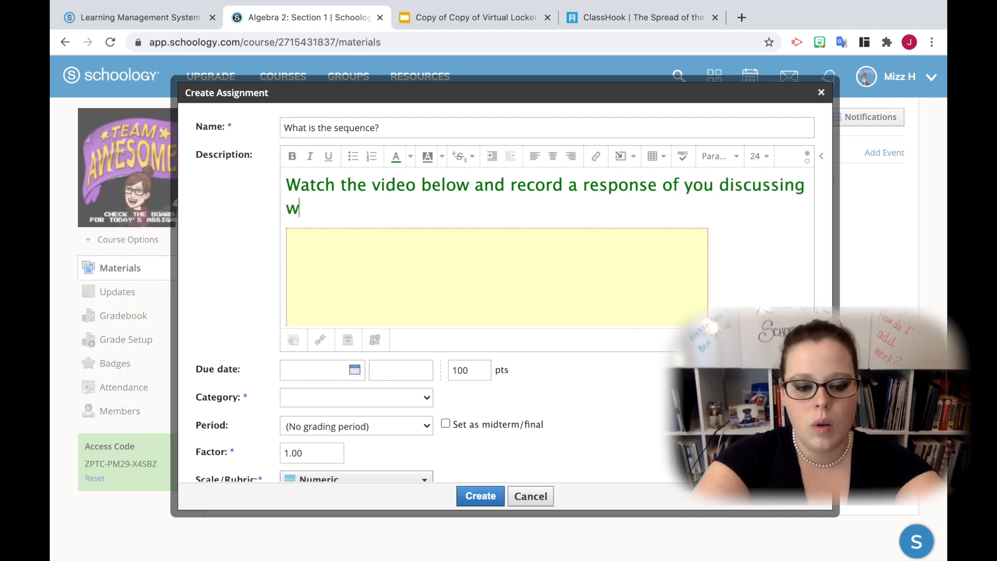
{"action": "type", "text": "hat pattern"}
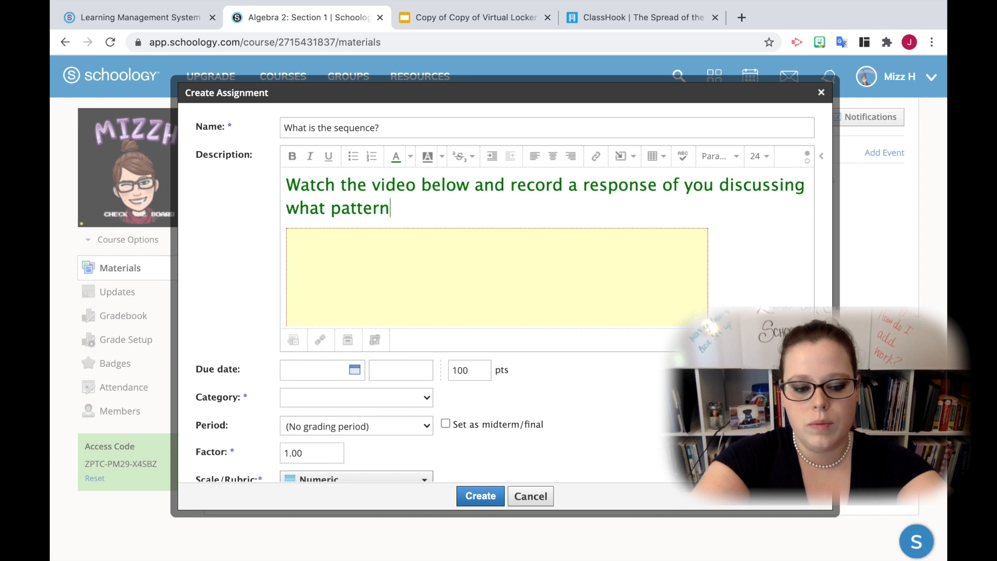
{"action": "type", "text": "s you c"}
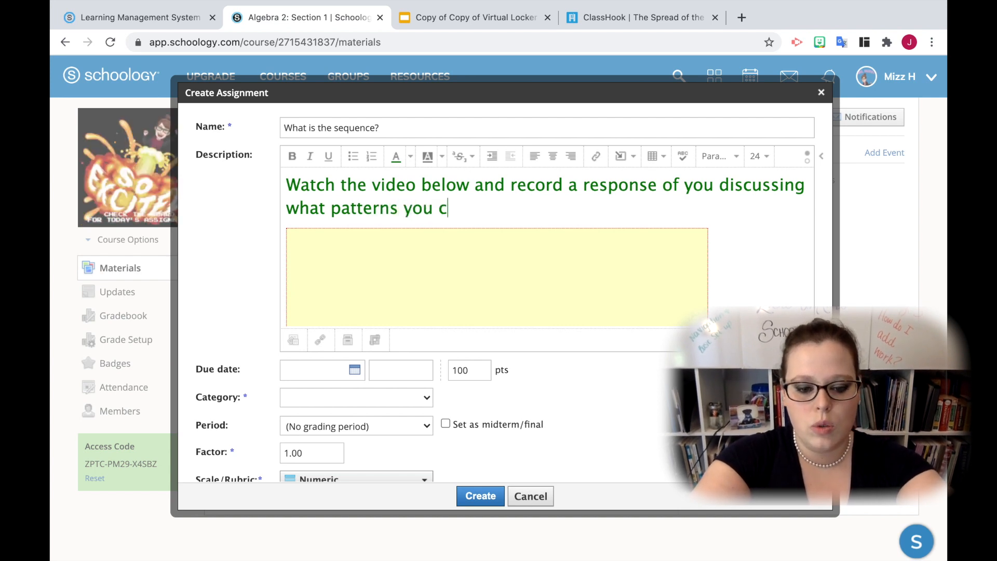
{"action": "type", "text": "an find in "}
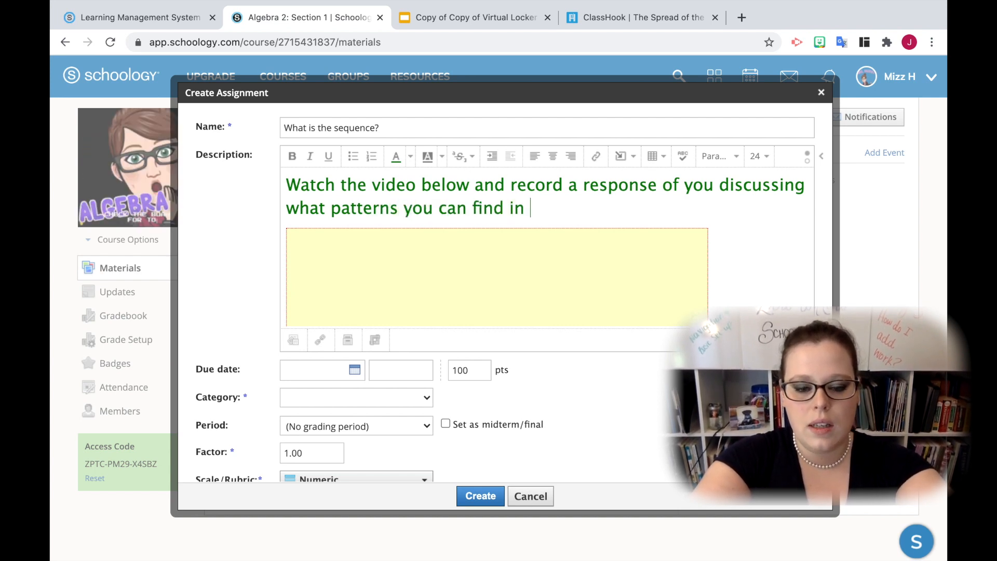
{"action": "type", "text": "the numbers."}
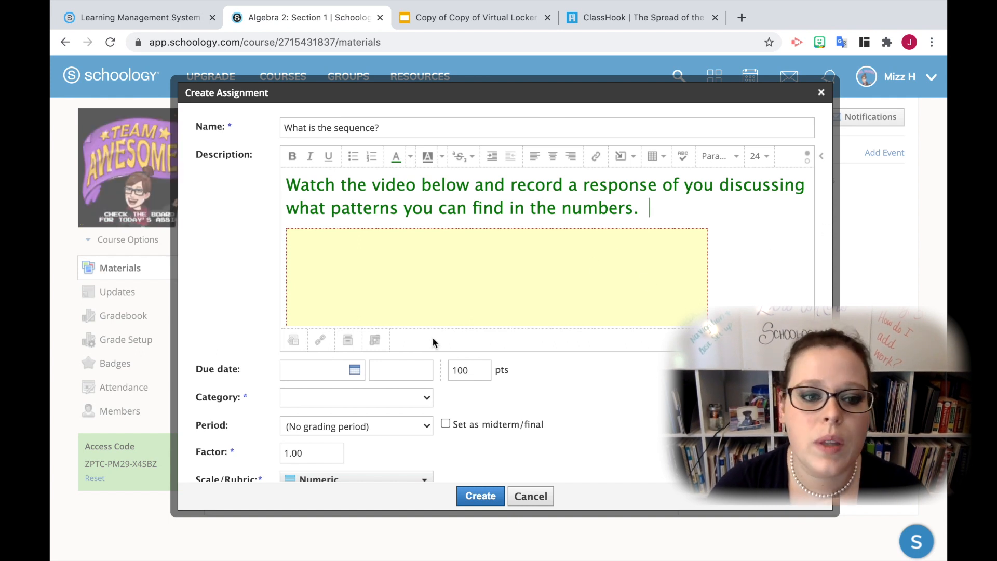
Set the assignment's due date to August 7, 2020 and create a new grading category named Formative for it
{"action": "left_click", "coordinate": [356, 368]}
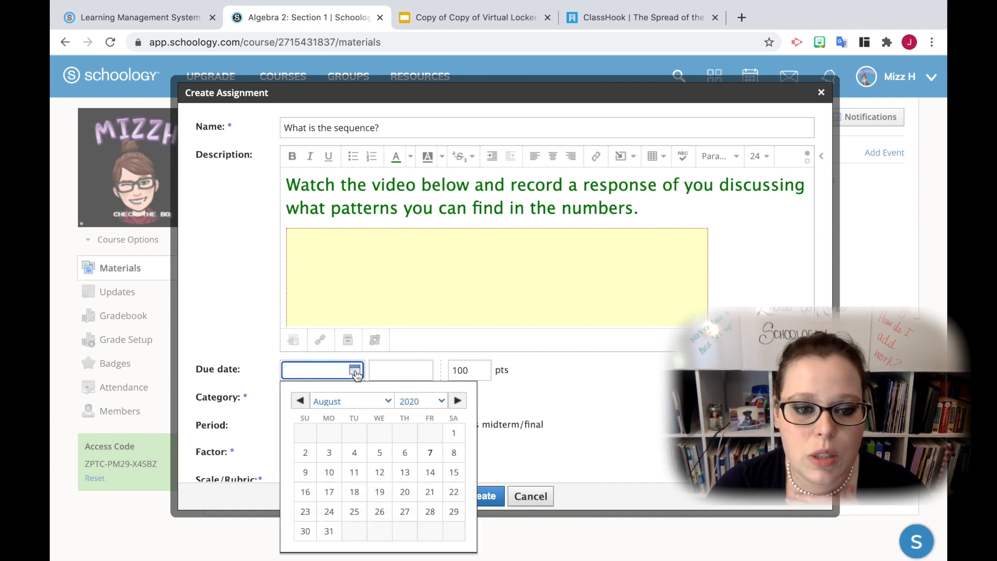
{"action": "left_click", "coordinate": [430, 452]}
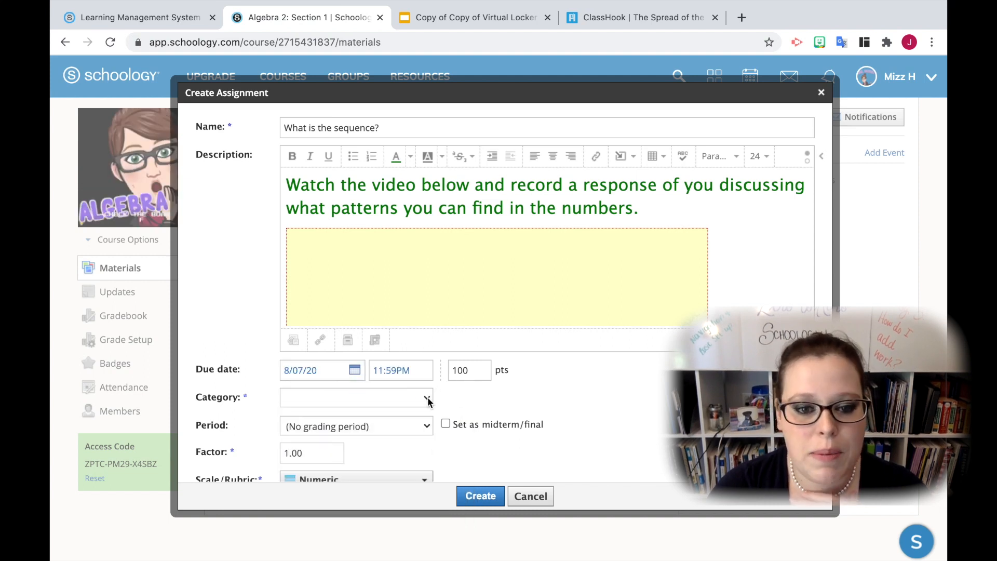
{"action": "left_click", "coordinate": [428, 397]}
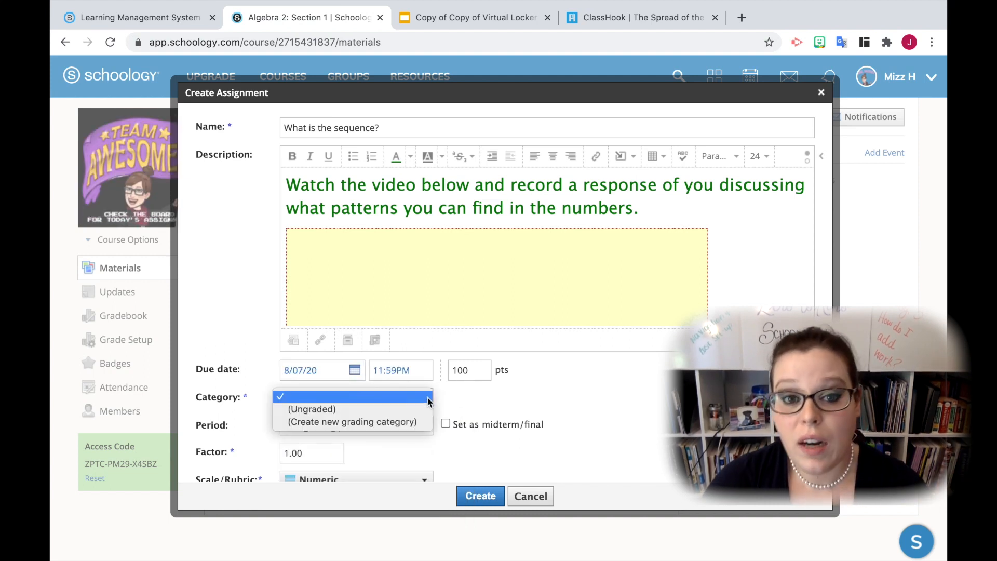
{"action": "left_click", "coordinate": [409, 422]}
{"action": "left_click", "coordinate": [370, 398]}
{"action": "type", "text": "Fo"}
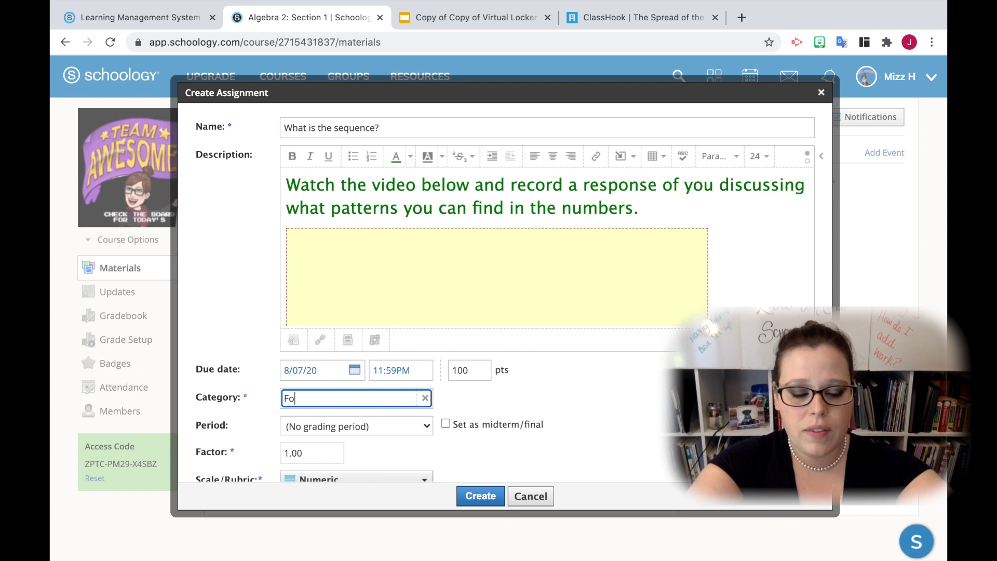
{"action": "type", "text": "rmative"}
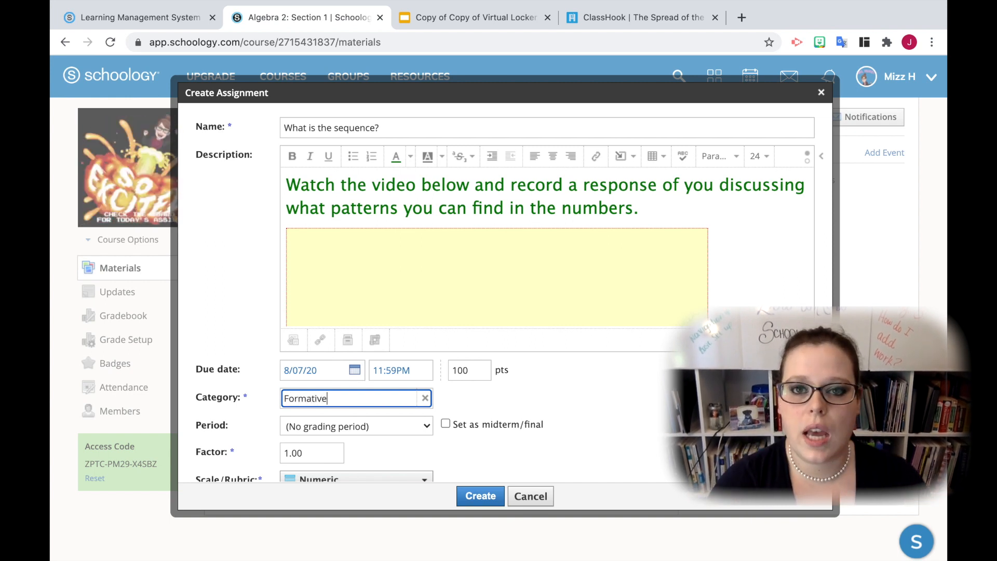
{"action": "left_click", "coordinate": [568, 404]}
Create the assignment with no grading period and open it from the course materials
{"action": "scroll", "coordinate": [568, 404], "scroll_direction": "down", "scroll_amount": 1}
{"action": "scroll", "coordinate": [568, 403], "scroll_direction": "down", "scroll_amount": 2}
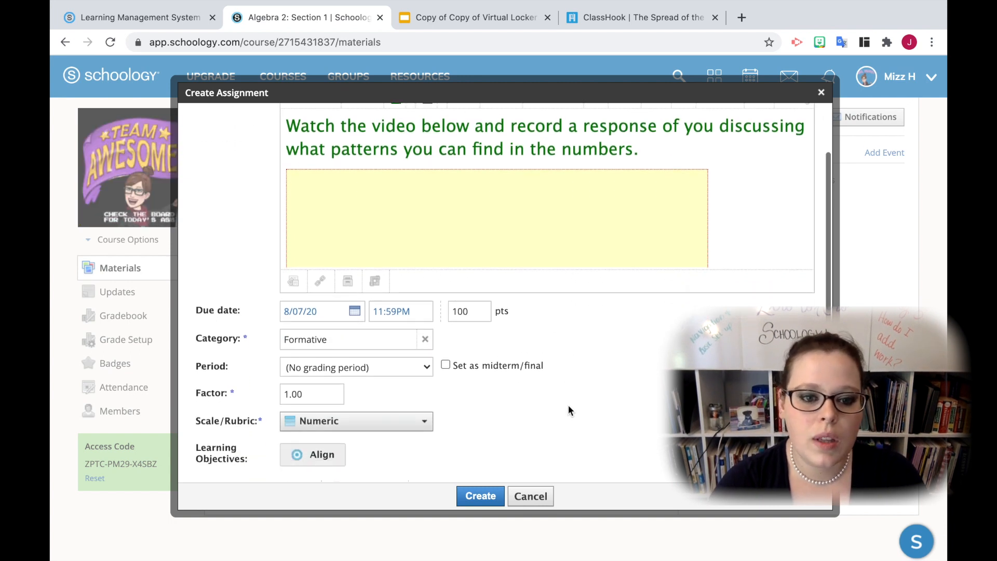
{"action": "left_click", "coordinate": [421, 359]}
{"action": "left_click", "coordinate": [598, 357]}
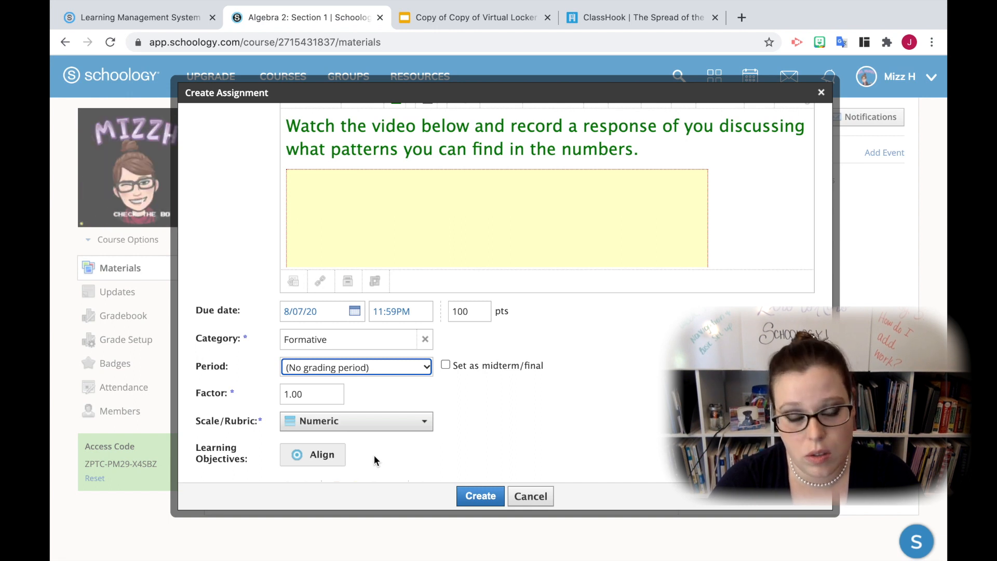
{"action": "scroll", "coordinate": [497, 446], "scroll_direction": "up", "scroll_amount": 2}
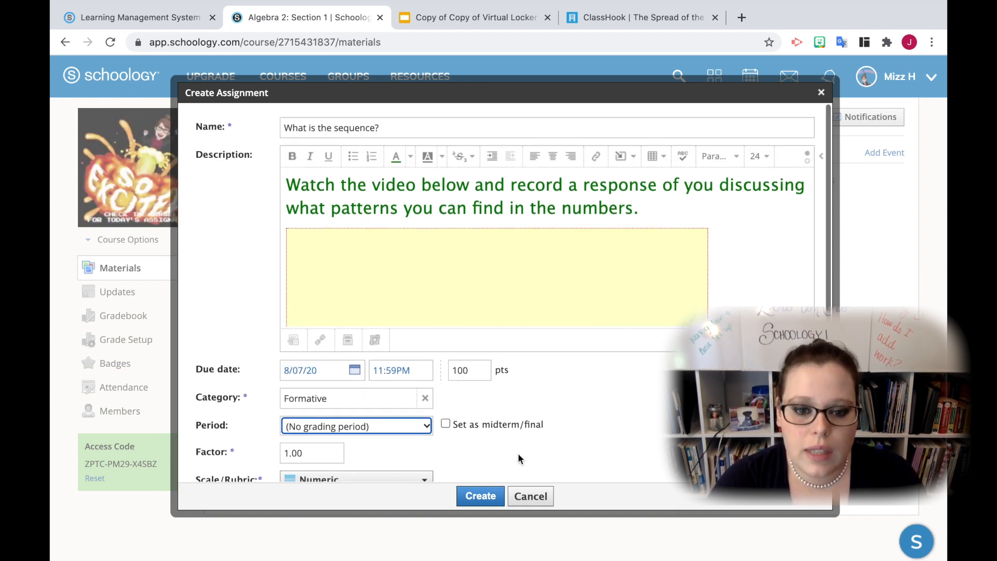
{"action": "left_click", "coordinate": [483, 497]}
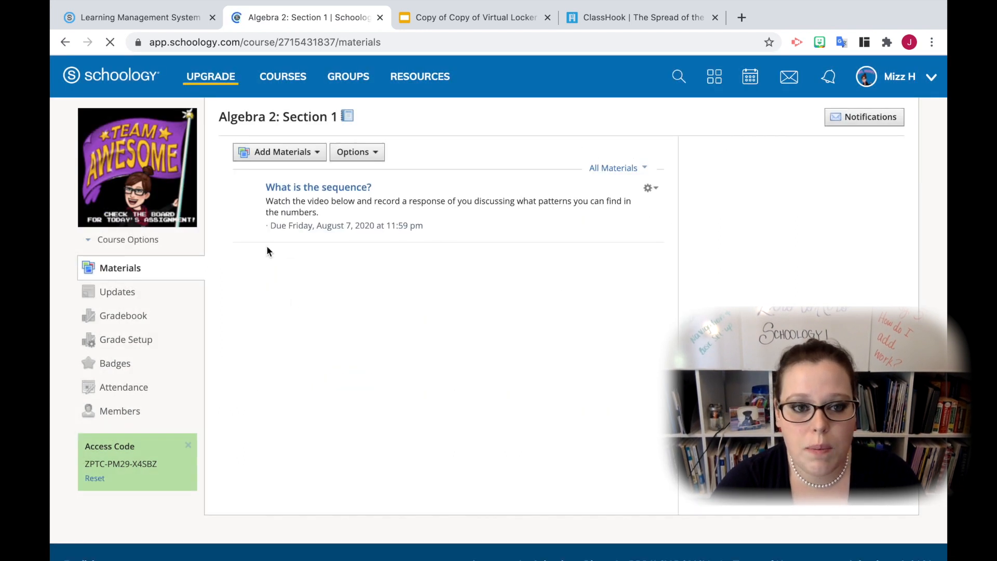
{"action": "left_click", "coordinate": [317, 188]}
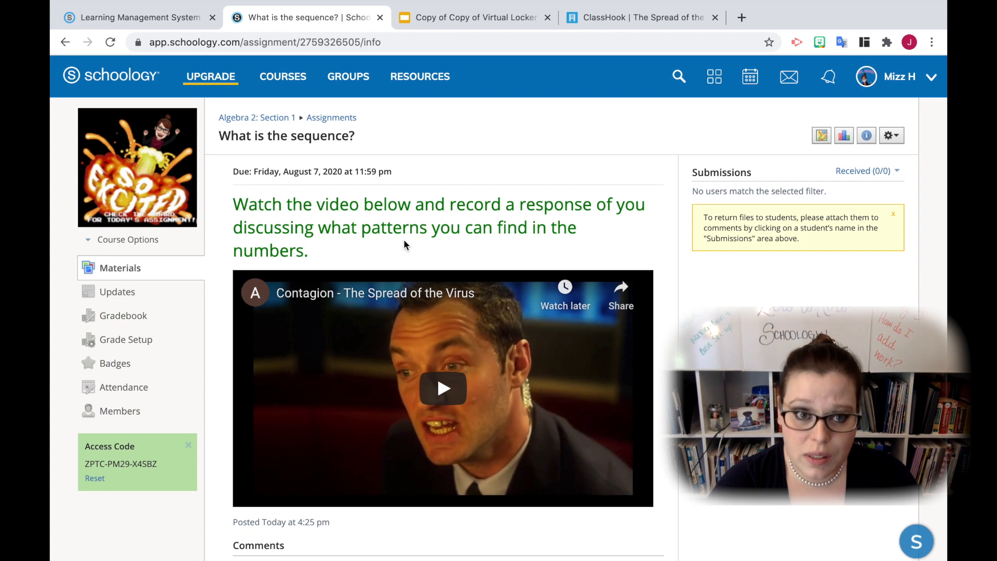
Switch to the course Algebra 2: Section 2 and start a new assignment in its materials
{"action": "left_click", "coordinate": [267, 80]}
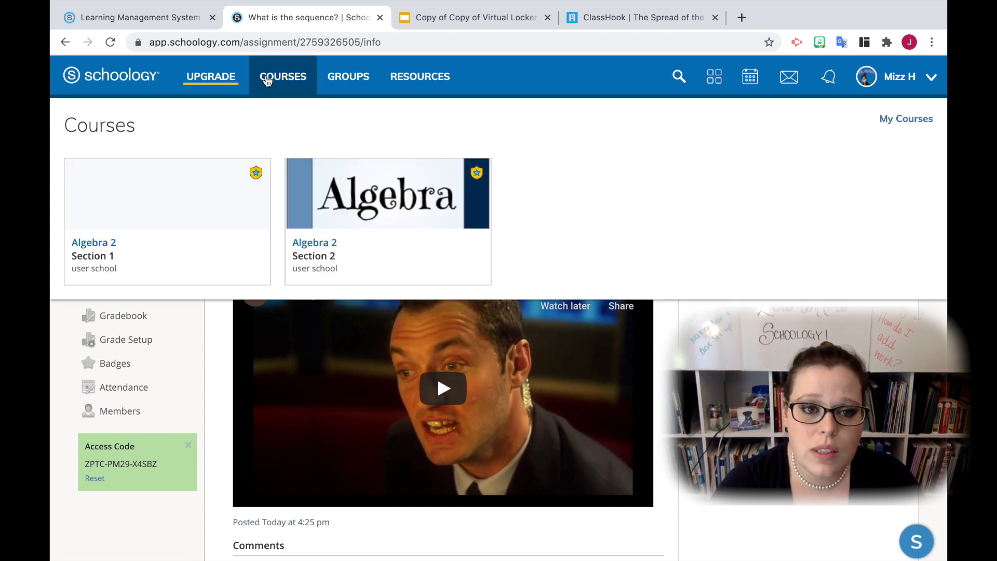
{"action": "left_click", "coordinate": [362, 229]}
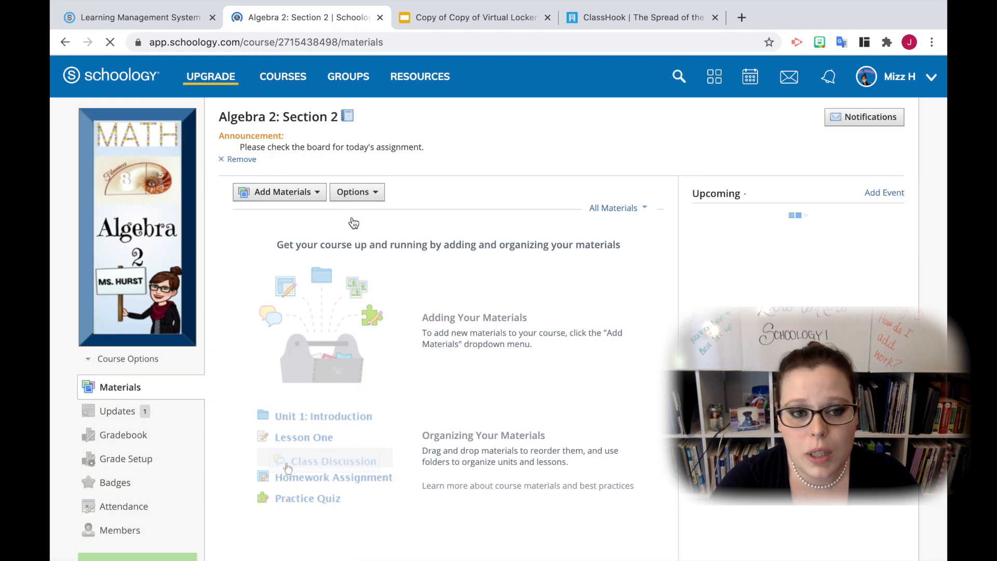
{"action": "left_click", "coordinate": [322, 198]}
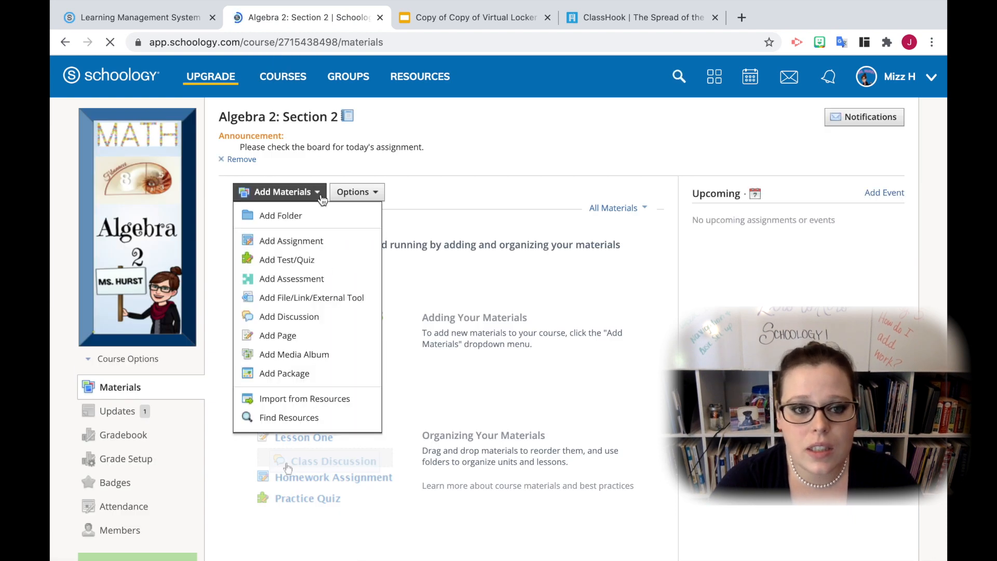
{"action": "left_click", "coordinate": [321, 241]}
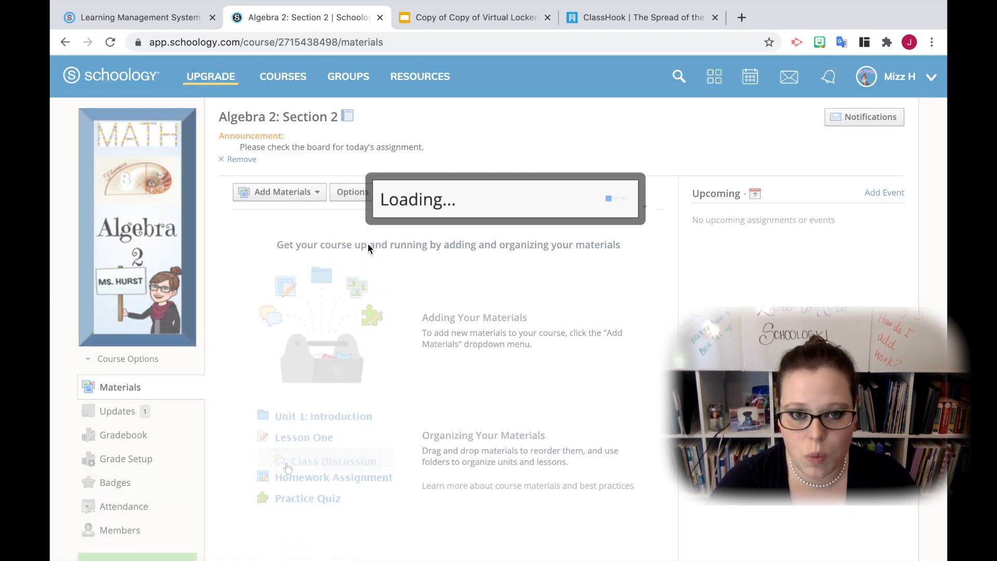
{"action": "scroll", "coordinate": [368, 244], "scroll_direction": "down", "scroll_amount": 3}
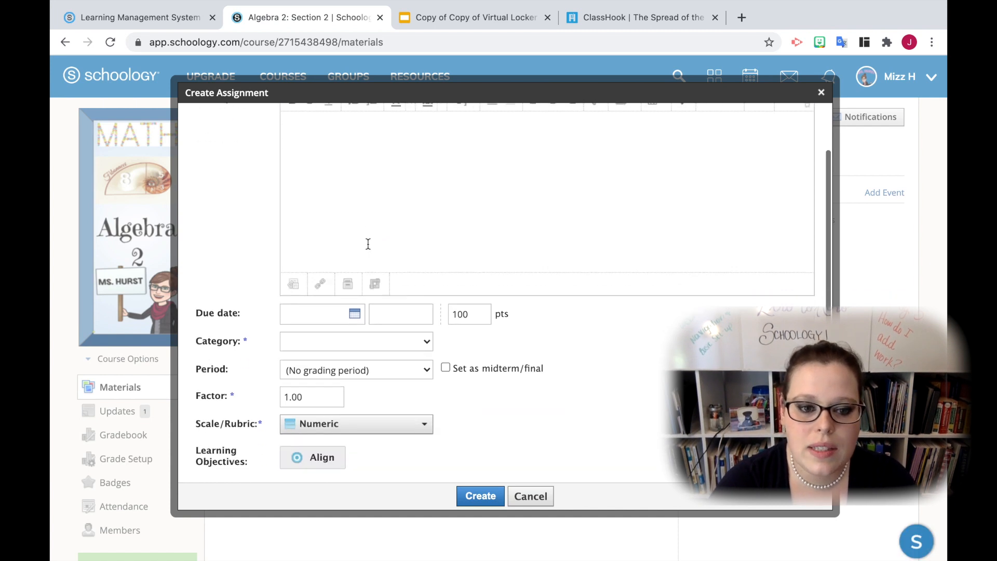
{"action": "scroll", "coordinate": [367, 243], "scroll_direction": "up", "scroll_amount": 3}
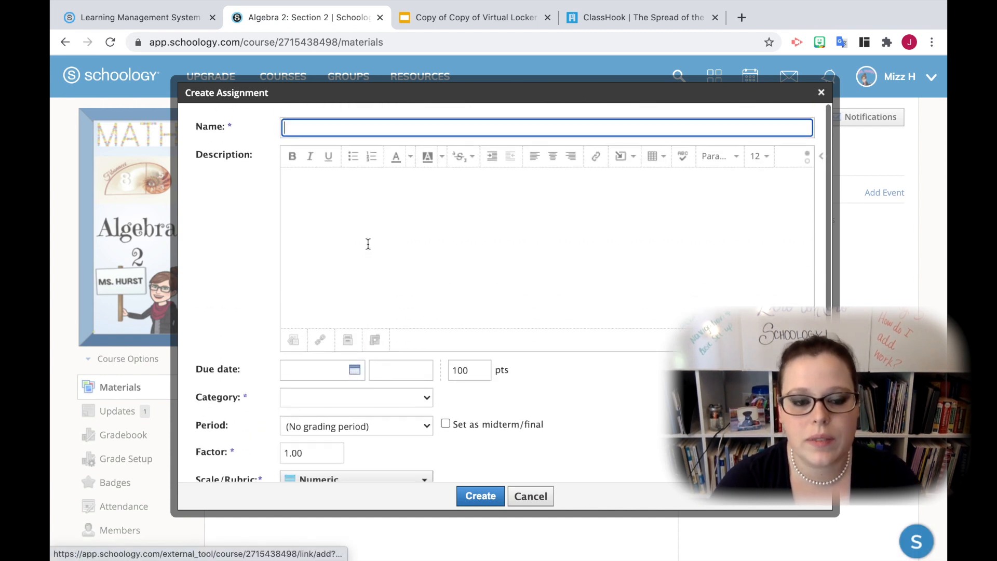
Name the assignment "Sequence Practice" and enter the description "Complete the attached problems and submit a picture of your work."
{"action": "left_click", "coordinate": [349, 130]}
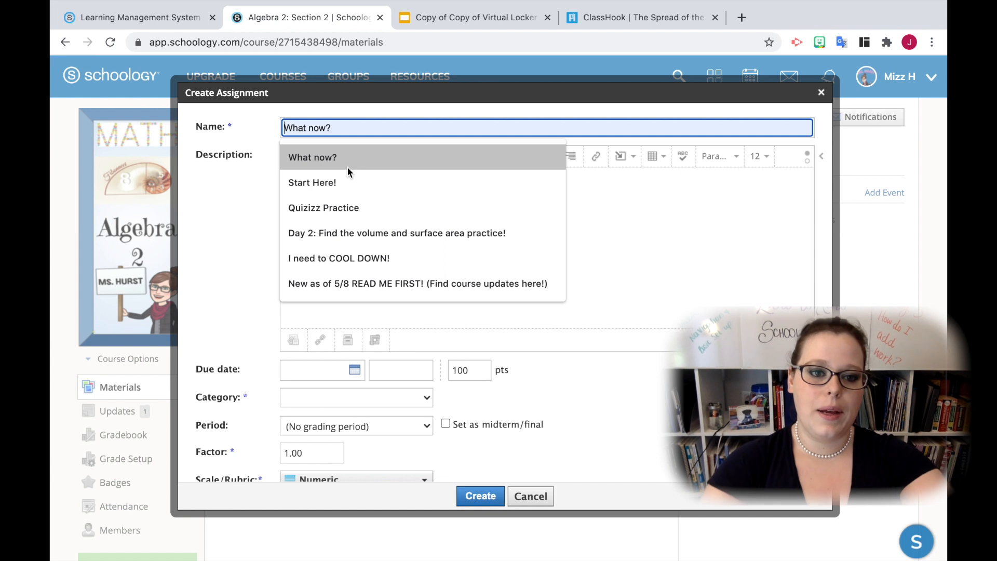
{"action": "type", "text": "Sequence Practice"}
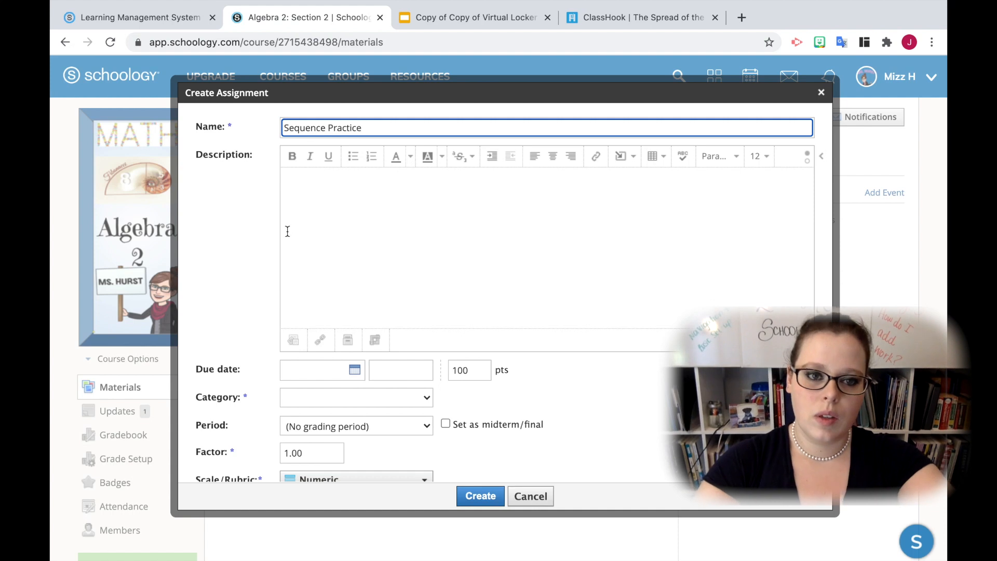
{"action": "left_click", "coordinate": [331, 215]}
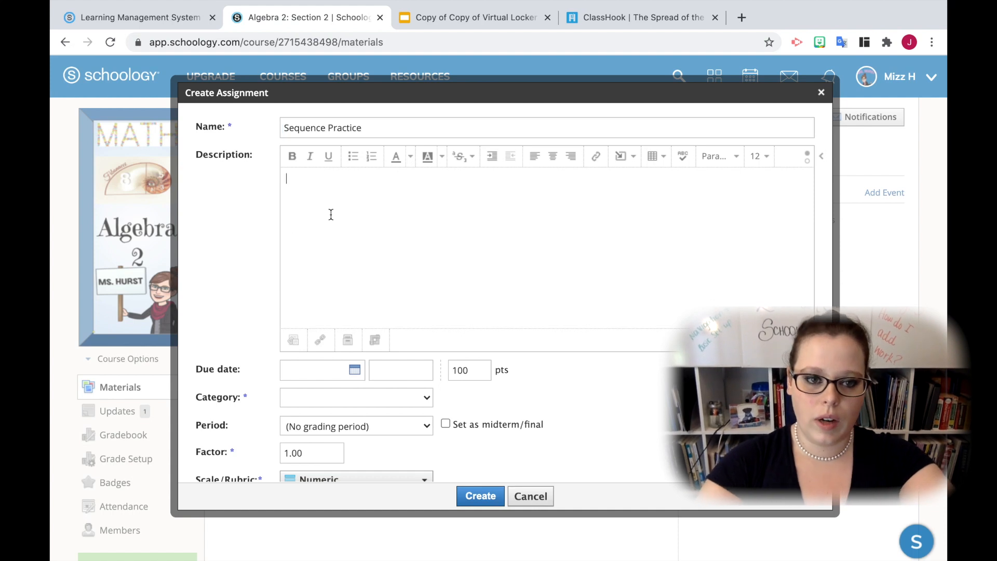
{"action": "type", "text": "Co"}
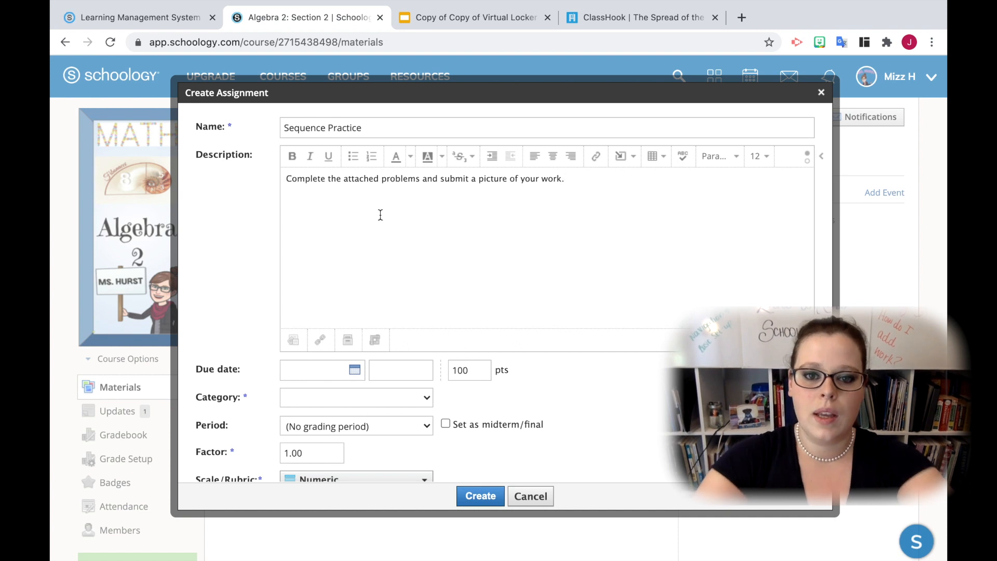
Format the entire description text with font size 24 and a bright blue font color
{"action": "left_click_drag", "start_coordinate": [589, 196], "coordinate": [238, 174]}
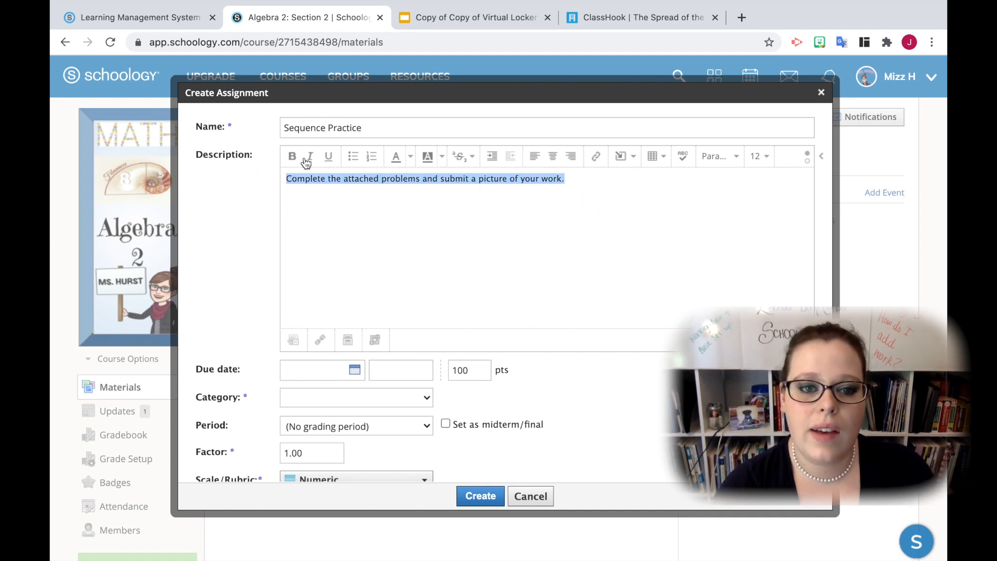
{"action": "left_click", "coordinate": [754, 163]}
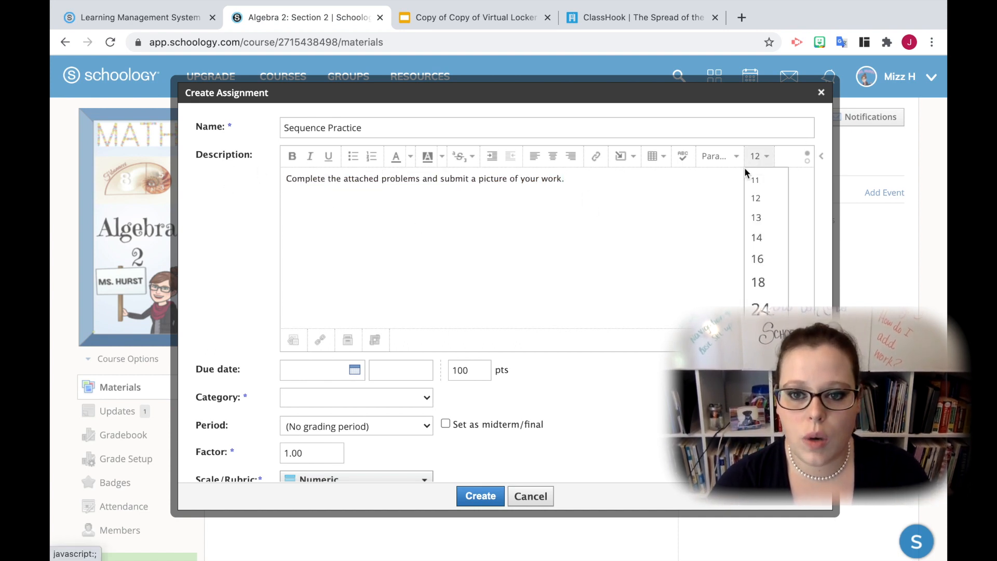
{"action": "left_click", "coordinate": [650, 205]}
{"action": "left_click_drag", "start_coordinate": [650, 205], "coordinate": [289, 172]}
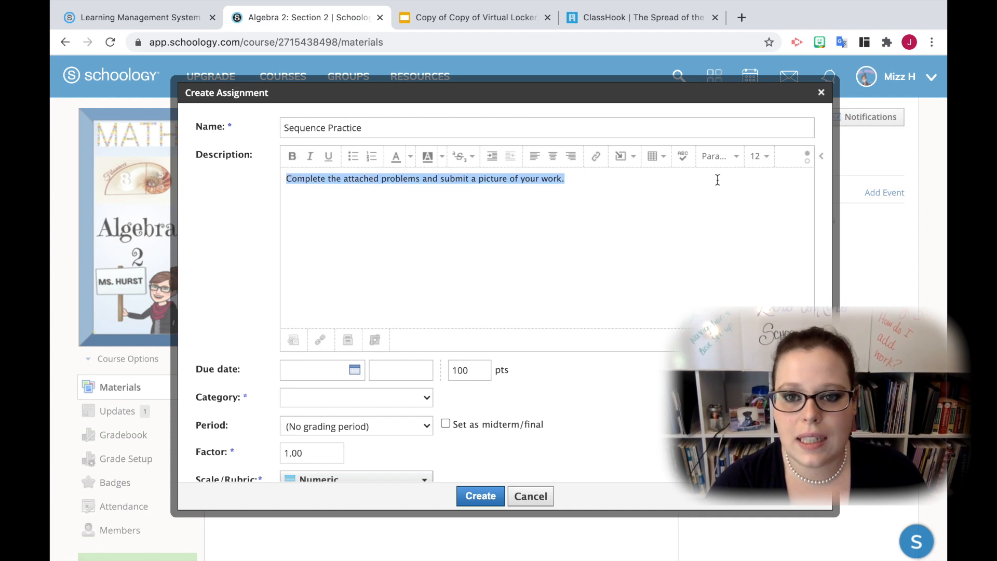
{"action": "left_click", "coordinate": [755, 157]}
{"action": "left_click", "coordinate": [758, 305]}
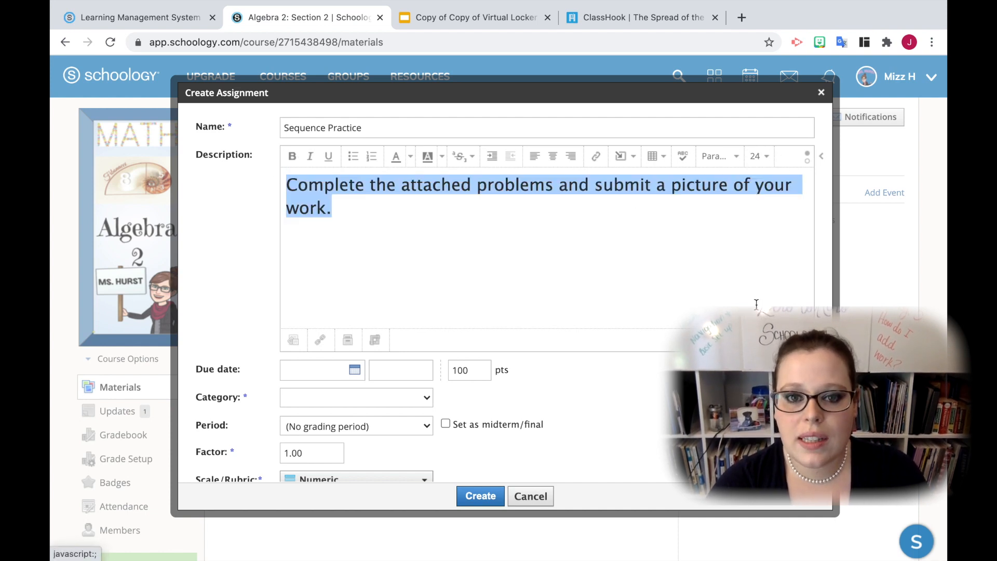
{"action": "left_click", "coordinate": [410, 156]}
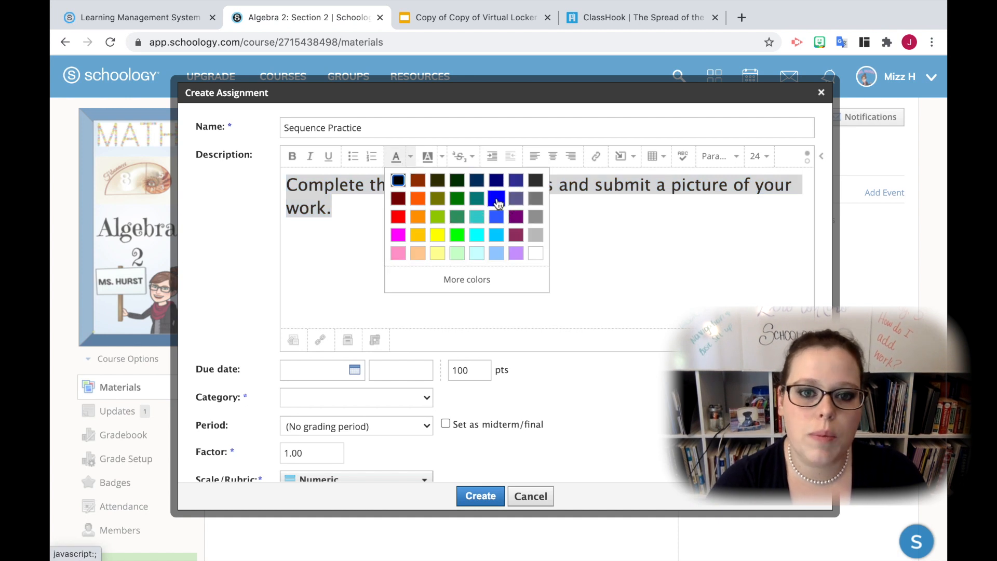
{"action": "left_click", "coordinate": [496, 198]}
{"action": "left_click", "coordinate": [501, 224]}
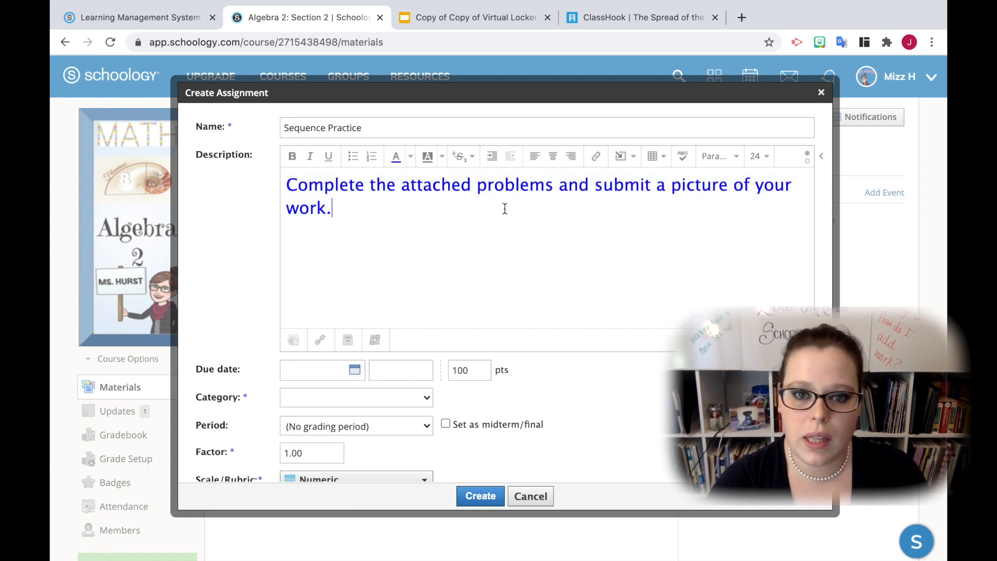
{"action": "left_click", "coordinate": [635, 158]}
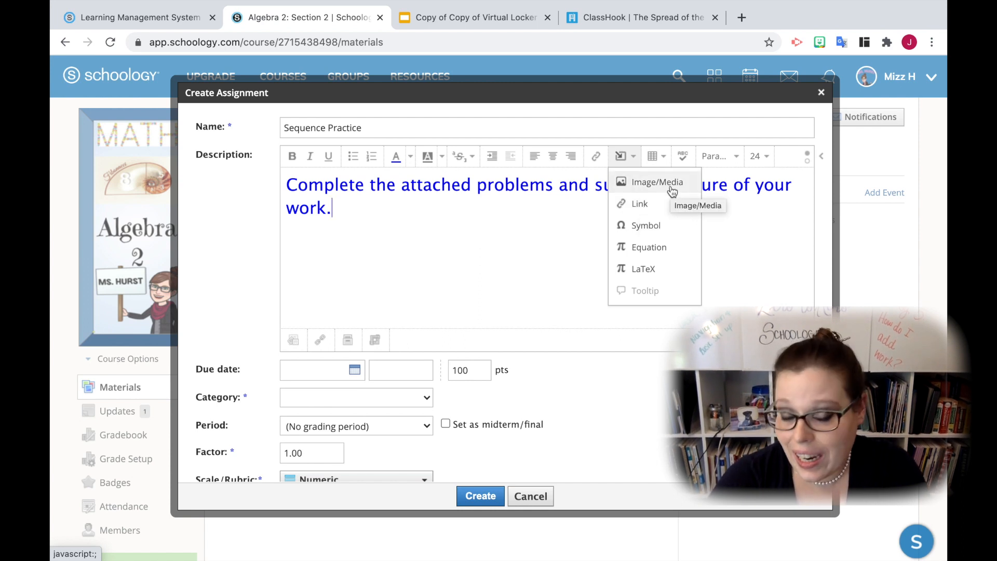
{"action": "left_click", "coordinate": [775, 269]}
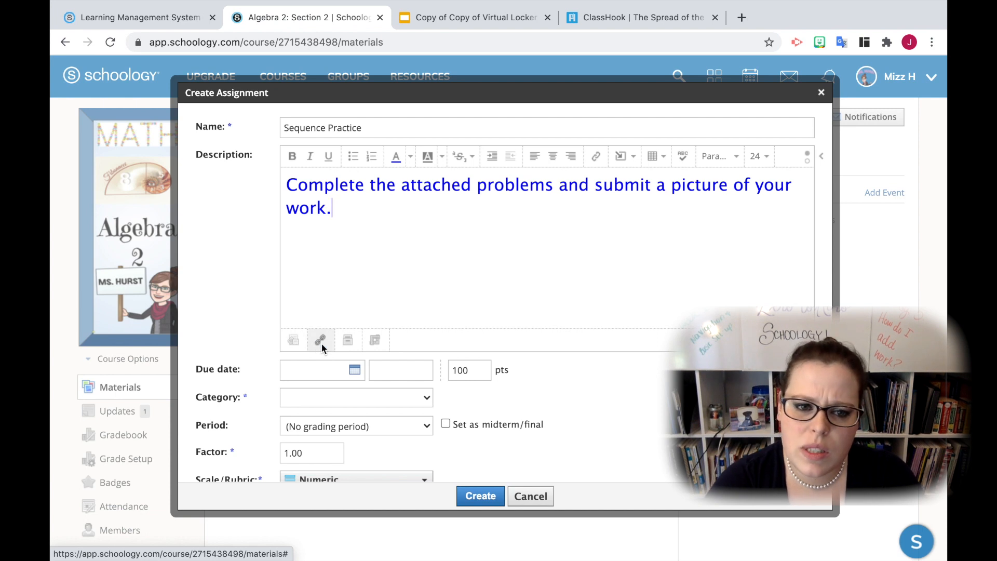
{"action": "left_click", "coordinate": [625, 155]}
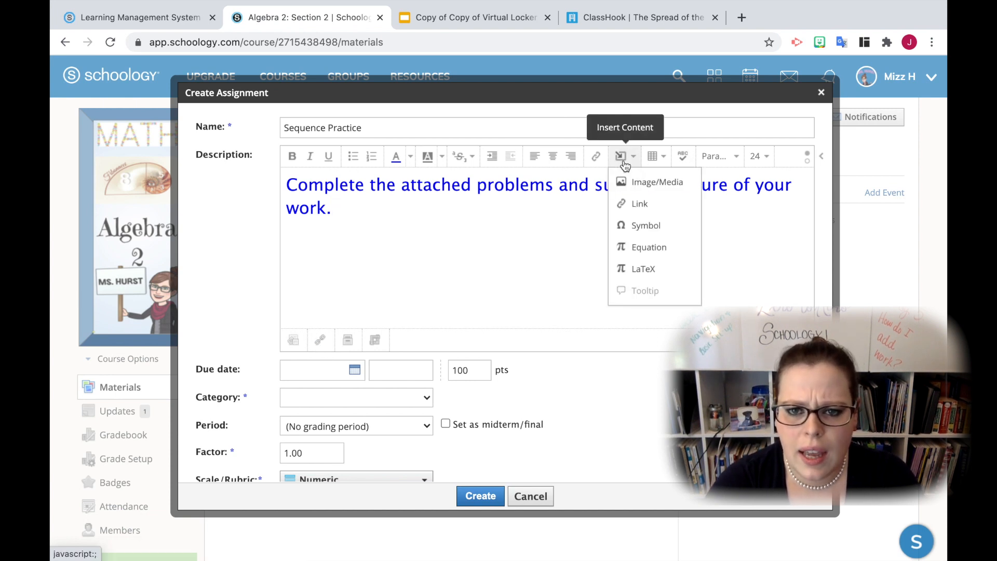
{"action": "left_click", "coordinate": [463, 214]}
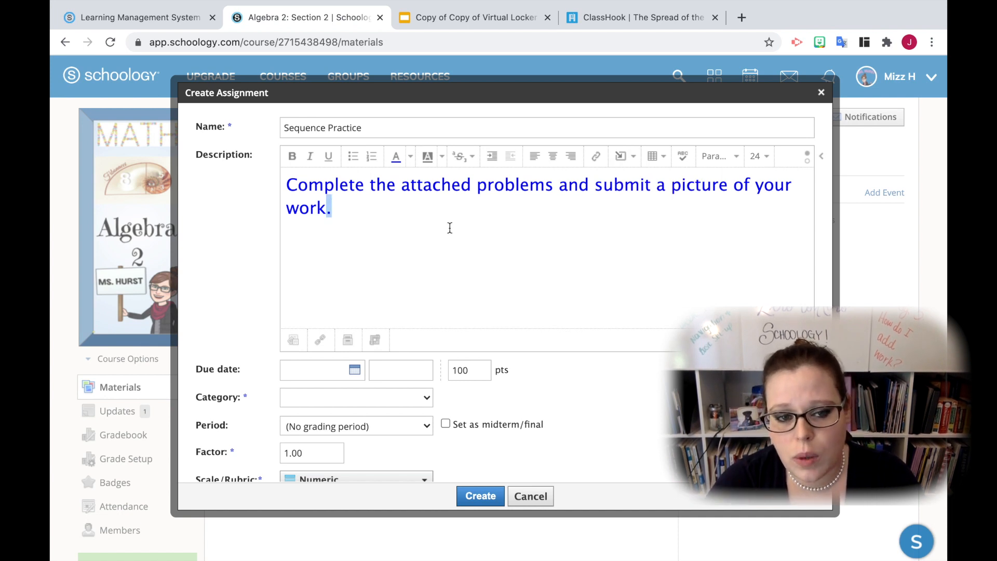
{"action": "left_click", "coordinate": [369, 213]}
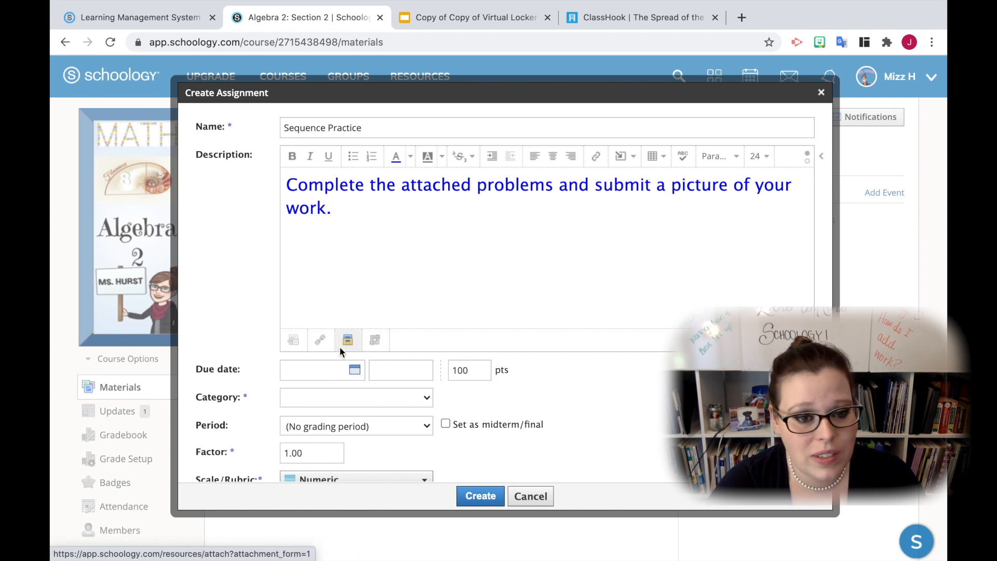
Attach the file Arithmetic Sequences.pdf from the Downloads folder to the assignment
{"action": "left_click", "coordinate": [288, 341]}
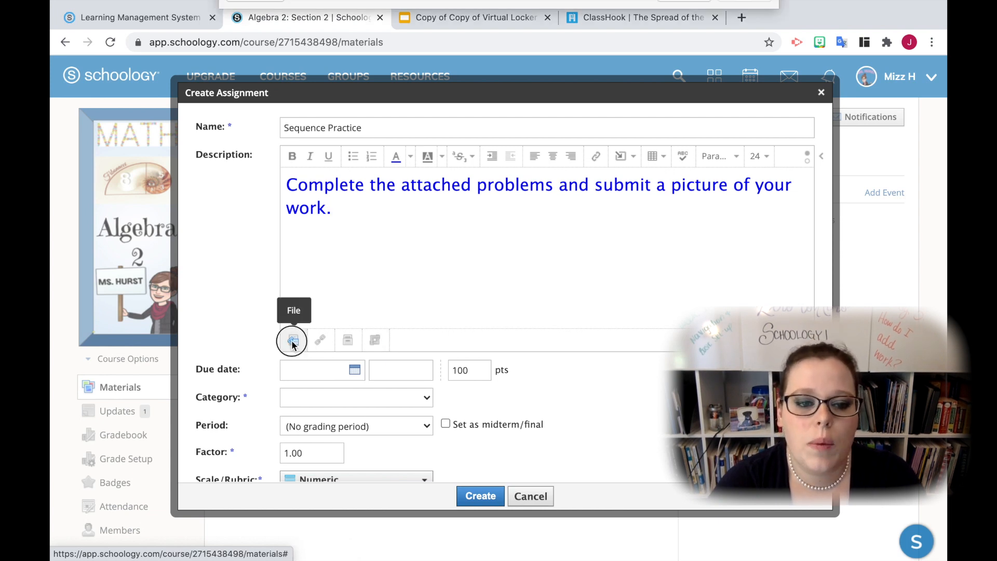
{"action": "left_click", "coordinate": [418, 54]}
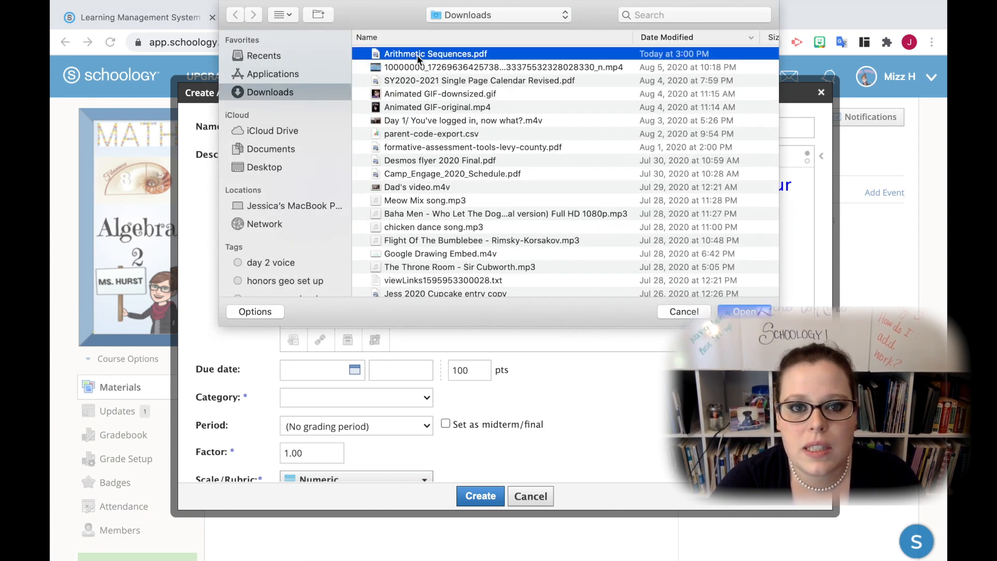
{"action": "left_click", "coordinate": [761, 312]}
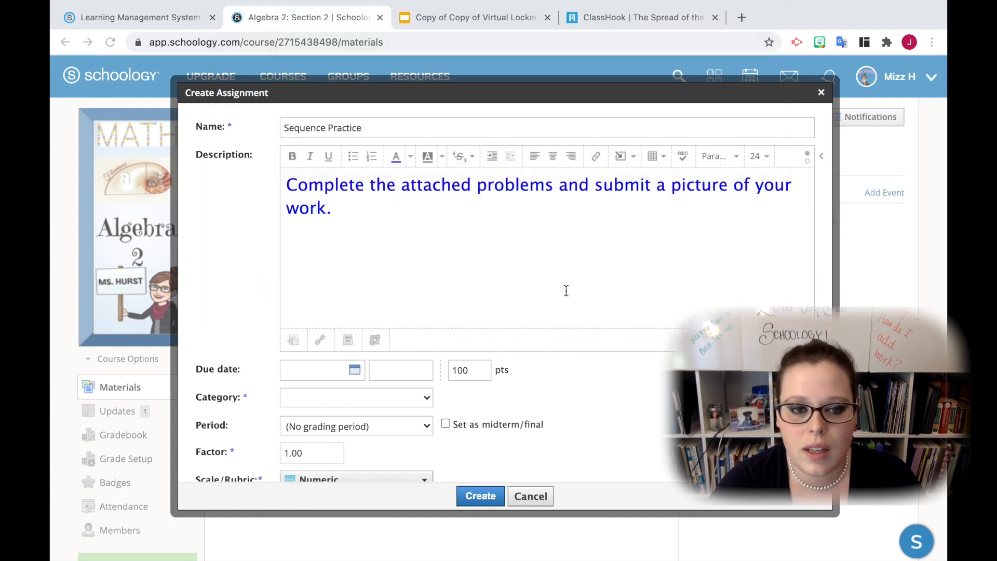
Set the assignment's due date to August 7, 2020 and assign it to a new grading category named Formative
{"action": "scroll", "coordinate": [518, 319], "scroll_direction": "down", "scroll_amount": 3}
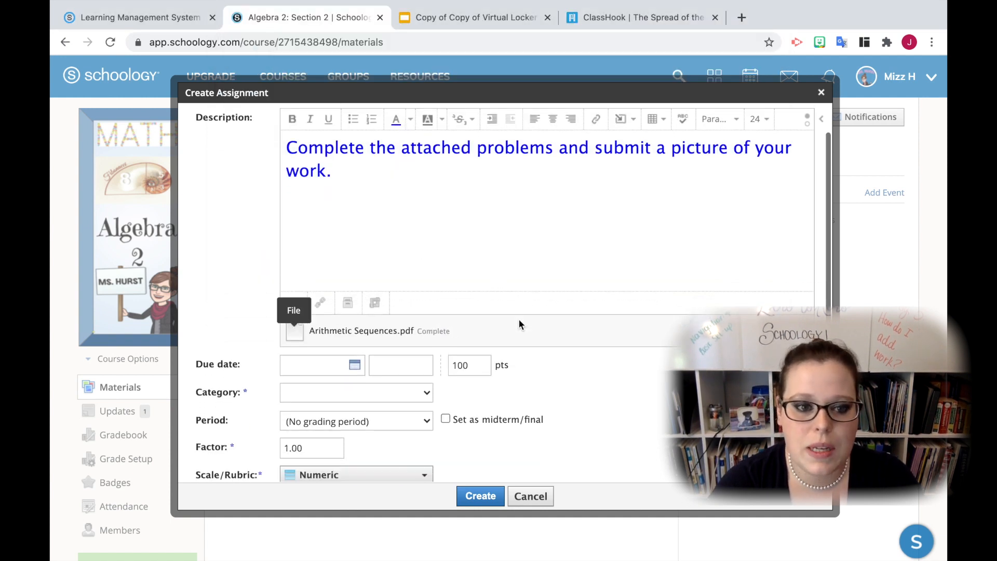
{"action": "left_click", "coordinate": [352, 332]}
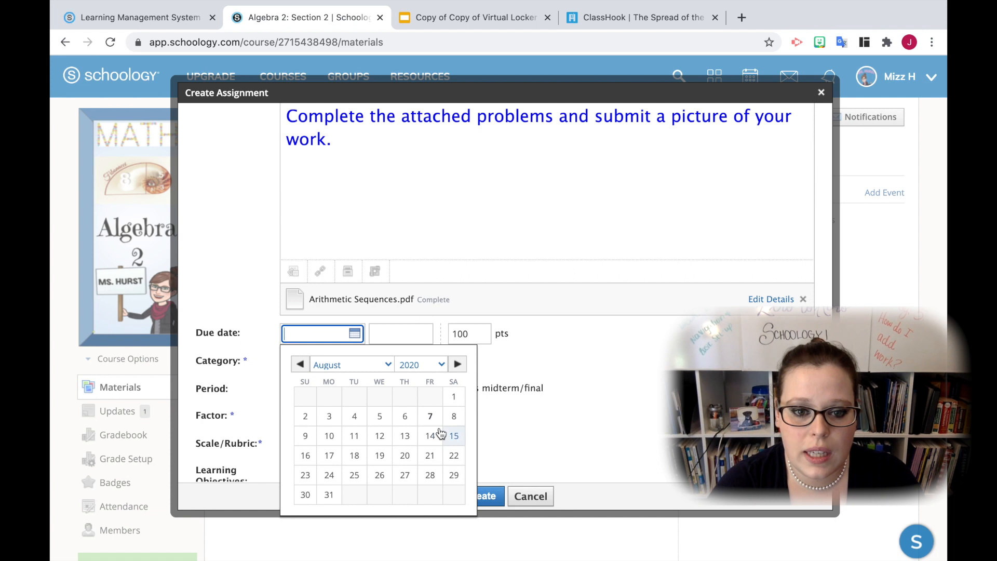
{"action": "left_click", "coordinate": [429, 416]}
{"action": "left_click", "coordinate": [425, 361]}
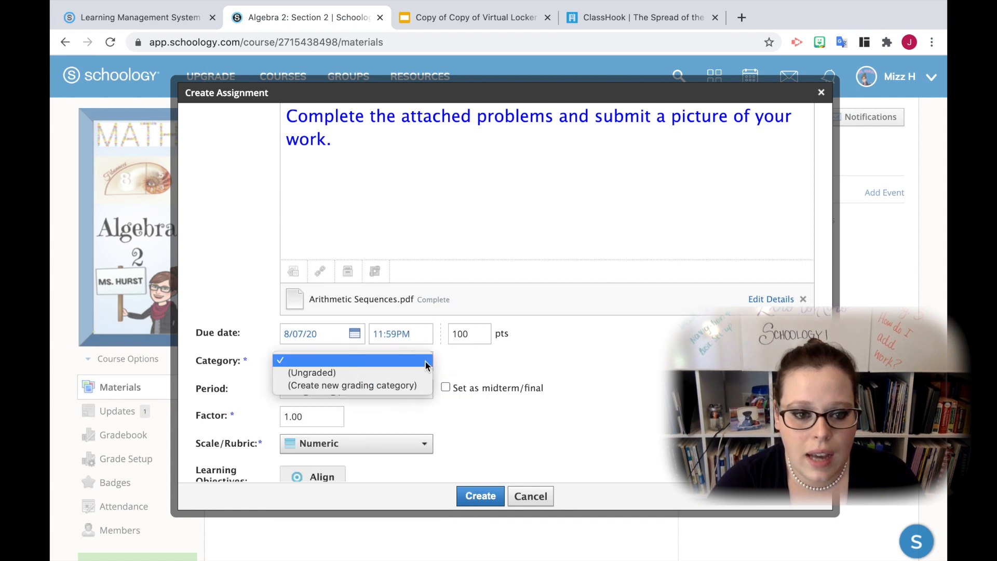
{"action": "left_click", "coordinate": [410, 384]}
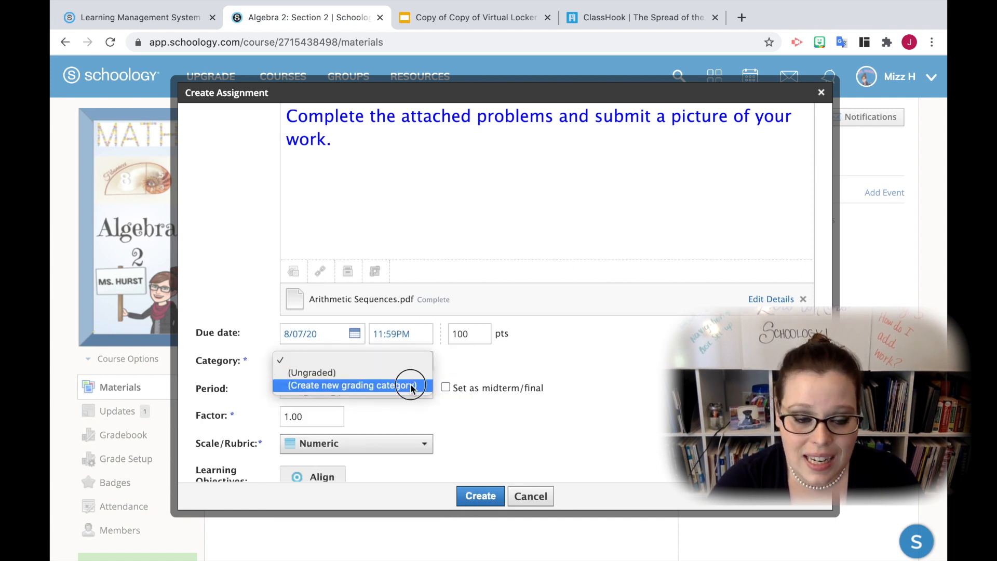
{"action": "left_click", "coordinate": [373, 364]}
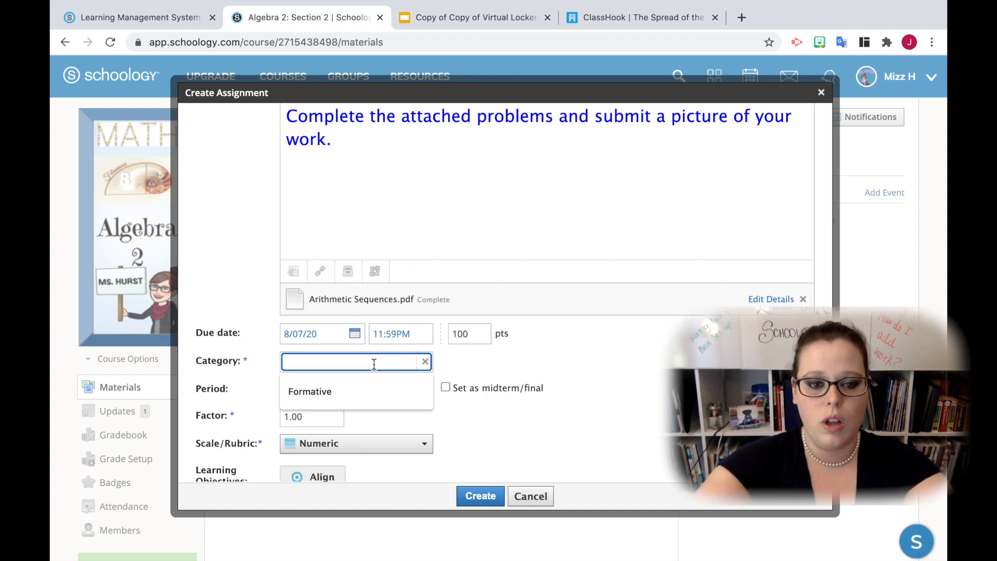
{"action": "left_click", "coordinate": [357, 401]}
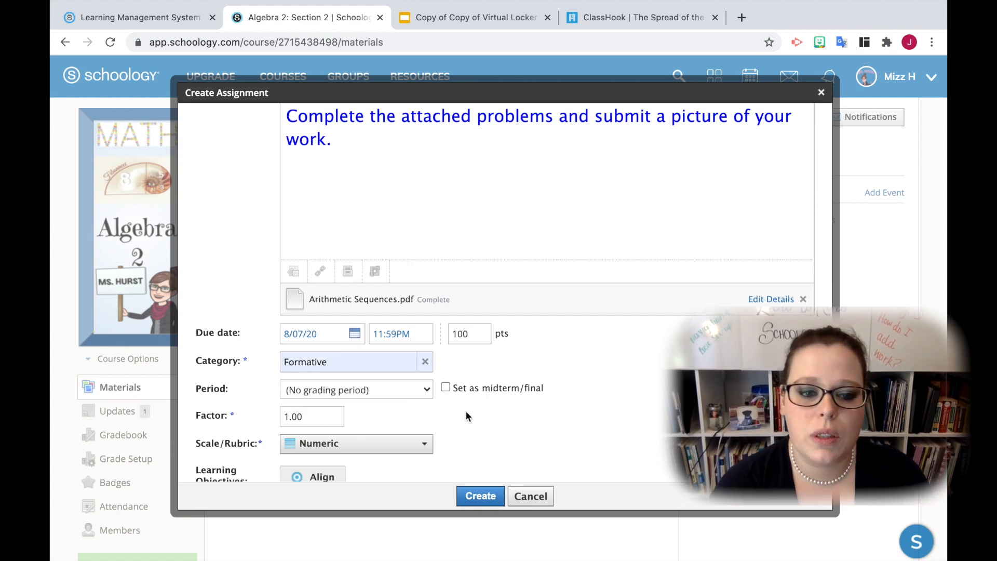
Disable comments and set the assignment to copy to Algebra 2: Section 1 with no folder and the Formative category
{"action": "scroll", "coordinate": [466, 410], "scroll_direction": "down", "scroll_amount": 2}
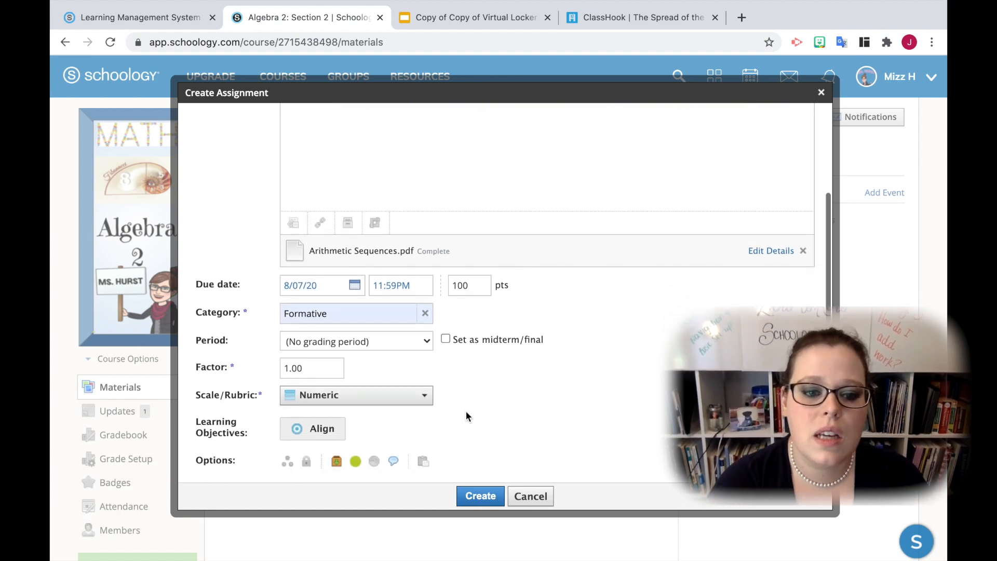
{"action": "left_click", "coordinate": [393, 458]}
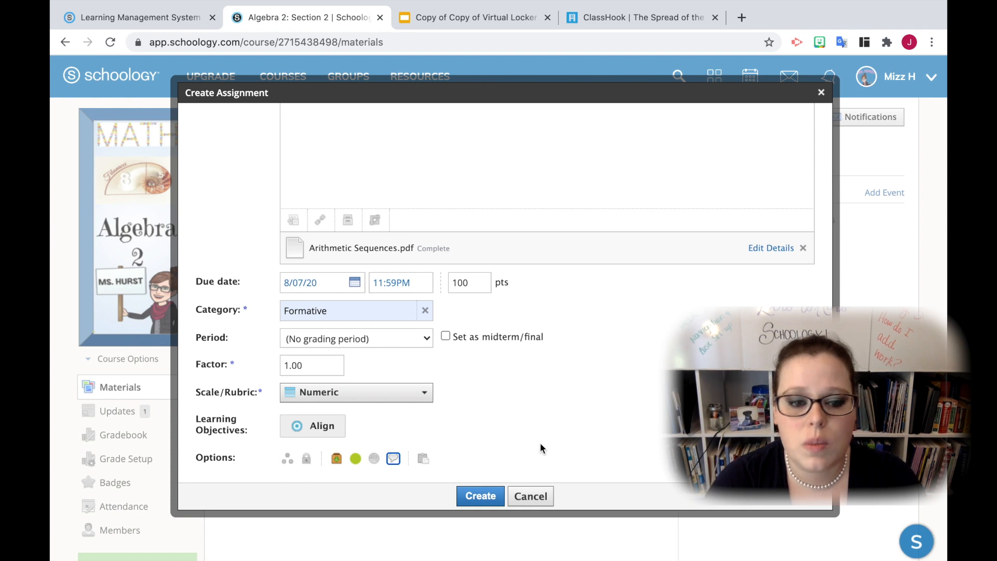
{"action": "left_click", "coordinate": [421, 461]}
{"action": "left_click", "coordinate": [349, 425]}
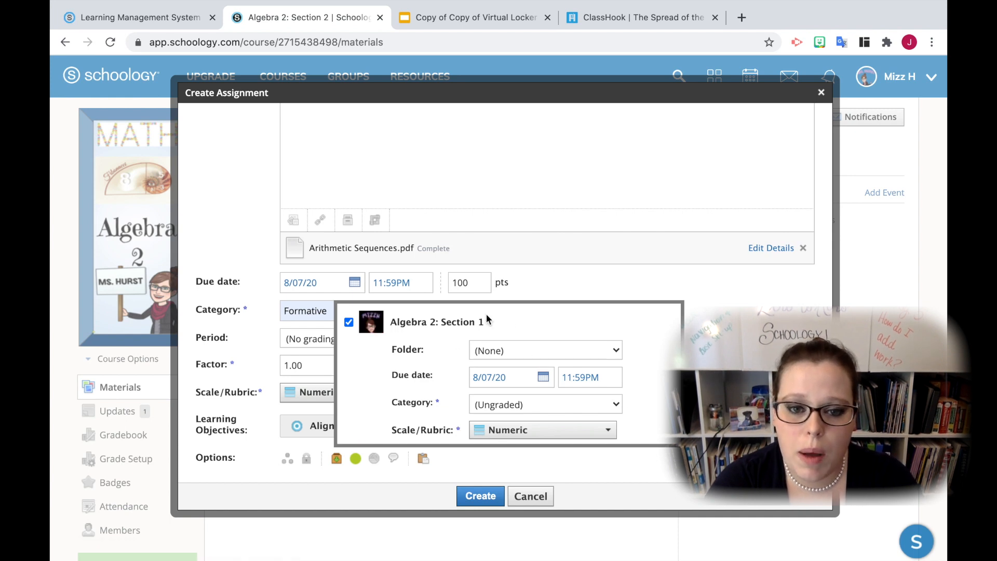
{"action": "left_click", "coordinate": [529, 352]}
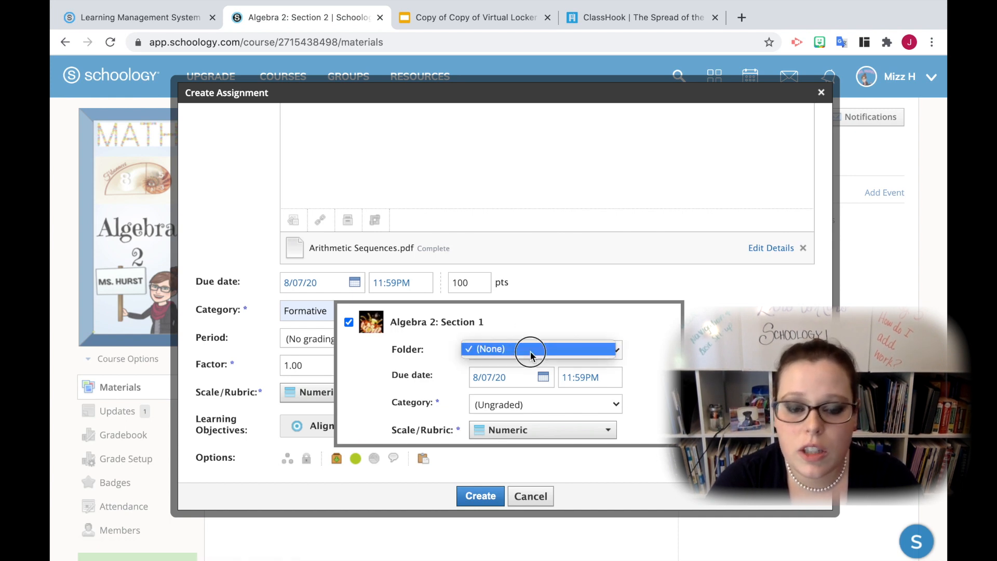
{"action": "left_click", "coordinate": [530, 350]}
{"action": "left_click", "coordinate": [574, 404]}
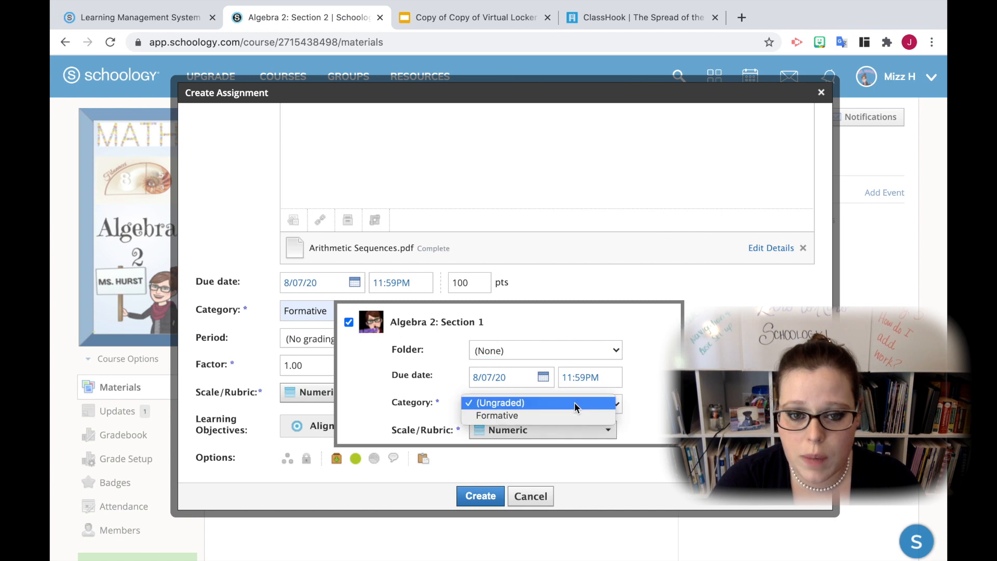
{"action": "left_click", "coordinate": [573, 415]}
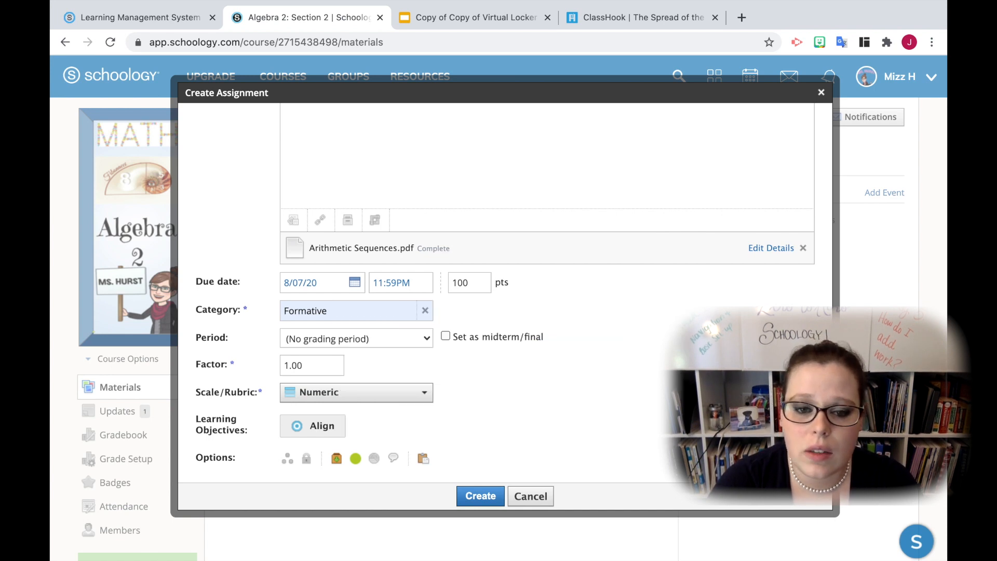
Create the assignment, then open it from the course materials and preview its attached PDF
{"action": "left_click", "coordinate": [479, 496]}
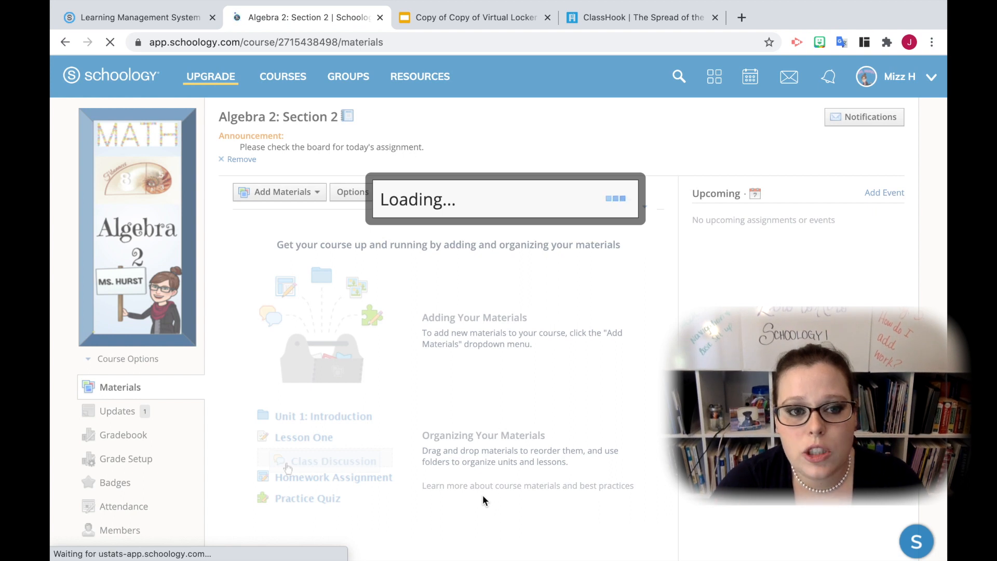
{"action": "left_click", "coordinate": [288, 229]}
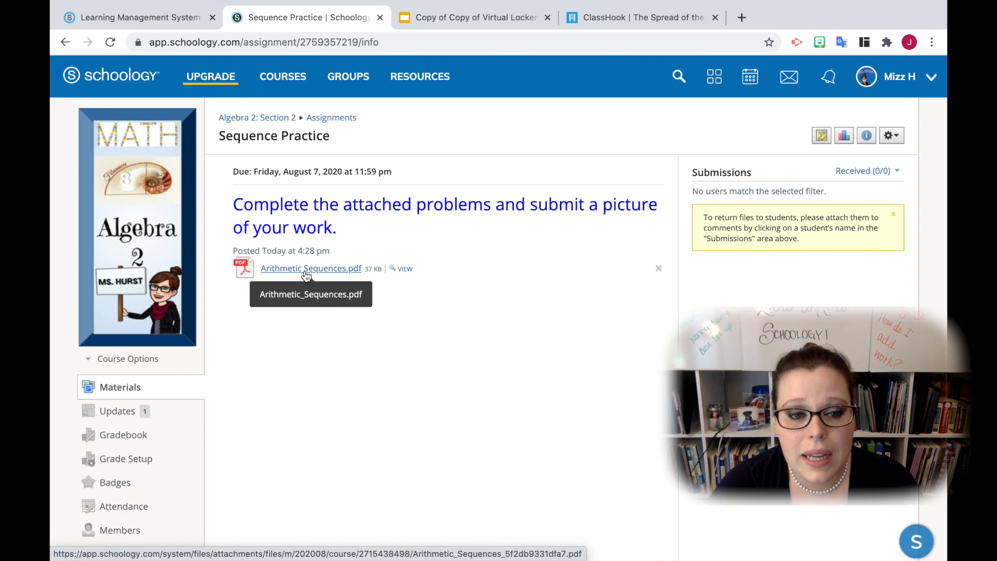
{"action": "left_click", "coordinate": [405, 270]}
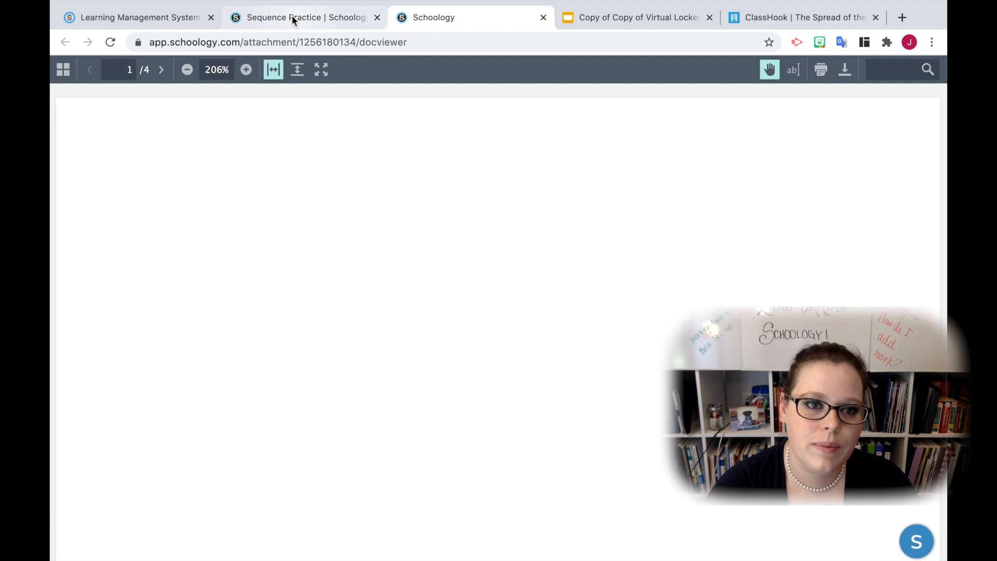
{"action": "left_click", "coordinate": [290, 17]}
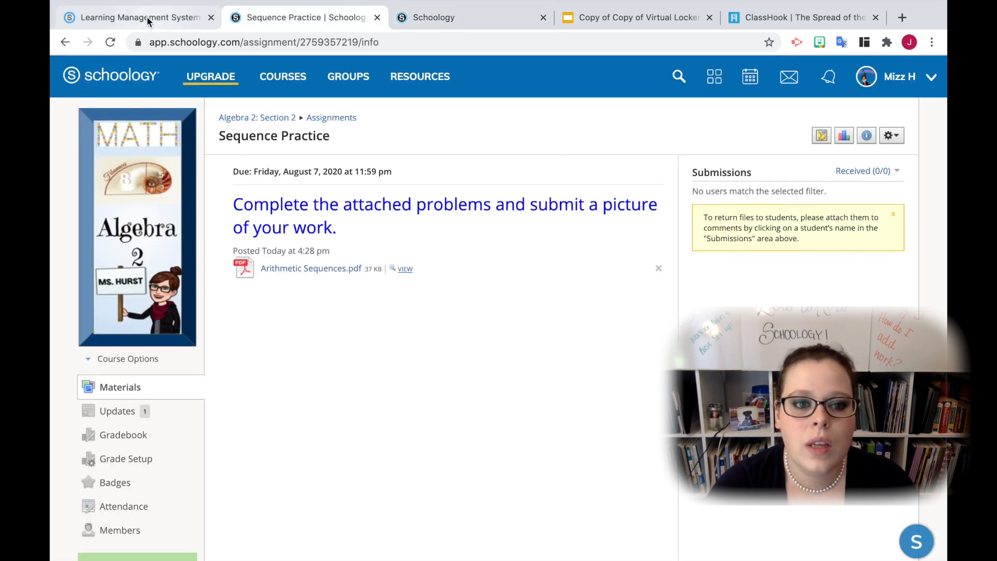
Open Algebra 2: Section 1 and copy the What is the sequence? assignment to Algebra 2: Section 2 with no folder and the Formative category
{"action": "left_click", "coordinate": [285, 87]}
{"action": "left_click", "coordinate": [195, 226]}
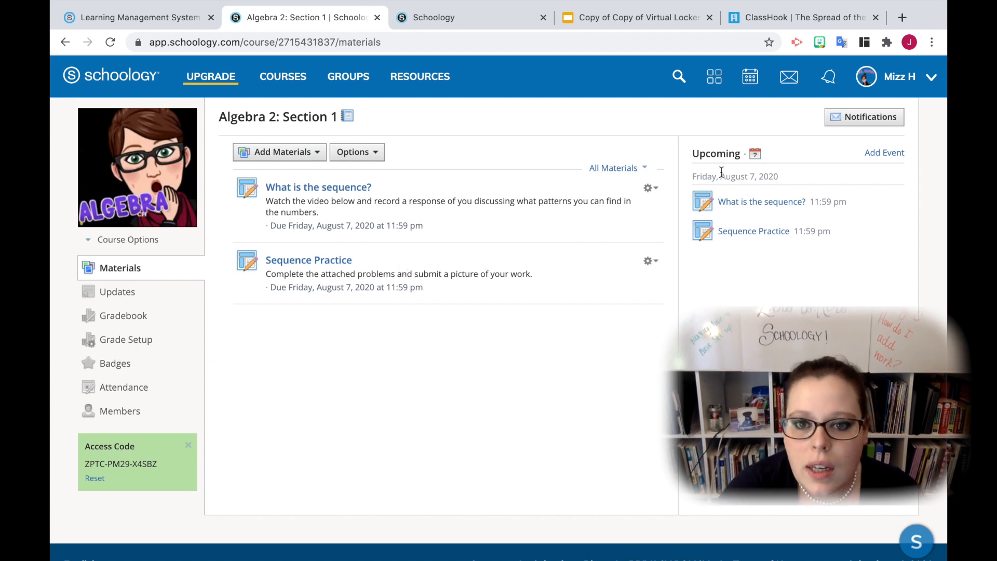
{"action": "left_click", "coordinate": [652, 189]}
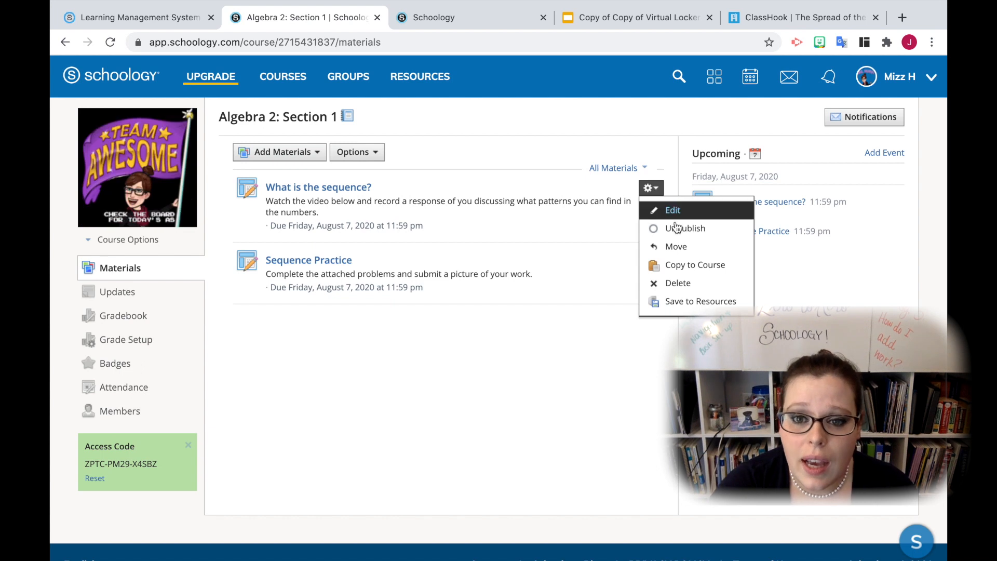
{"action": "left_click", "coordinate": [675, 265]}
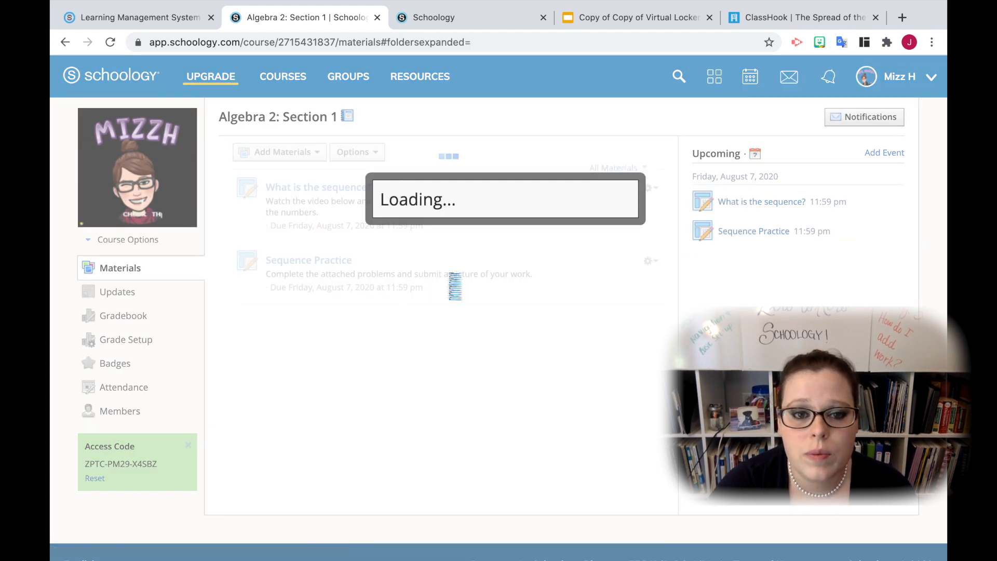
{"action": "left_click", "coordinate": [307, 206]}
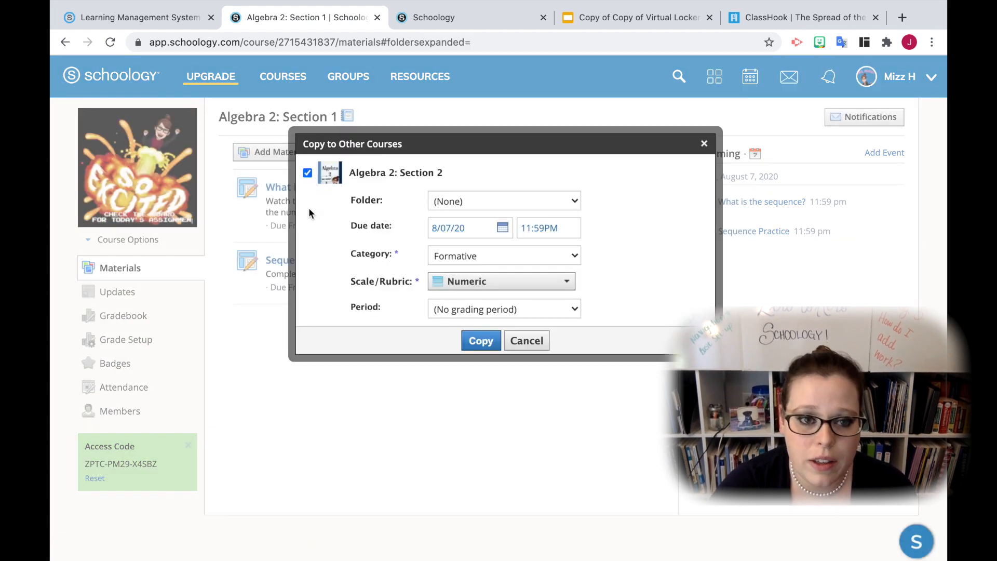
{"action": "left_click", "coordinate": [460, 201]}
{"action": "left_click", "coordinate": [675, 205]}
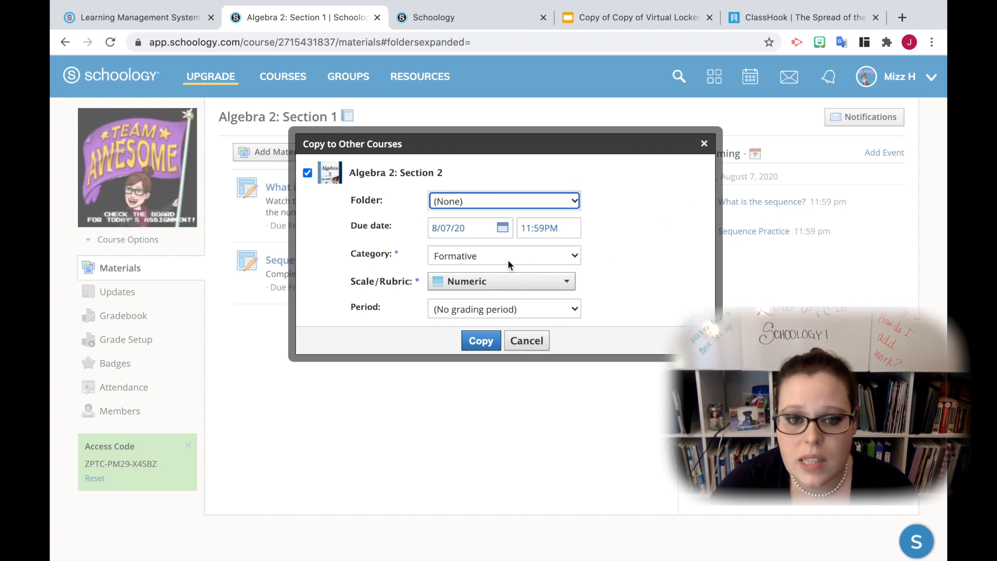
{"action": "left_click", "coordinate": [481, 342]}
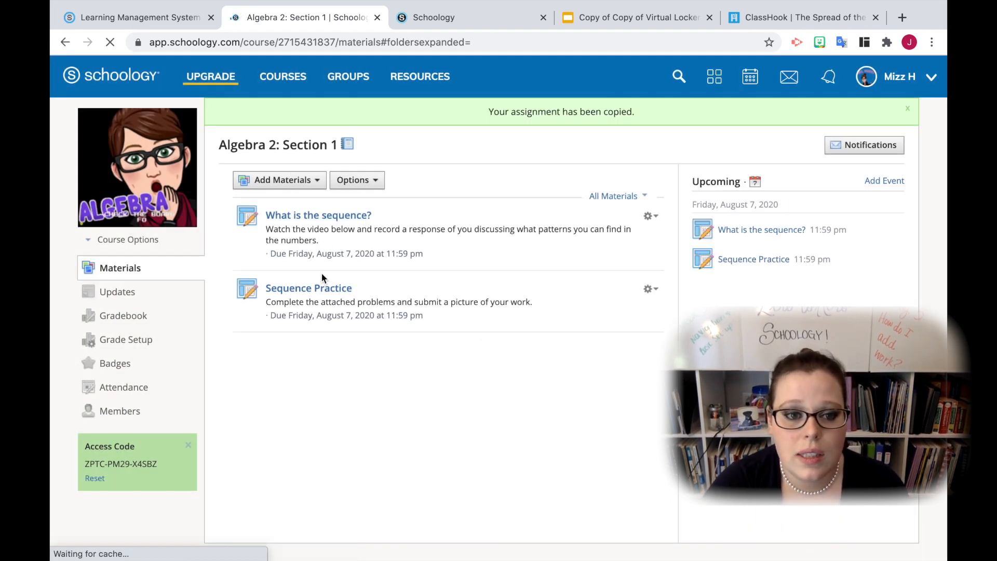
Open Algebra 2: Section 2 and reorder its materials so What is the sequence? sits above Sequence Practice
{"action": "left_click", "coordinate": [286, 78]}
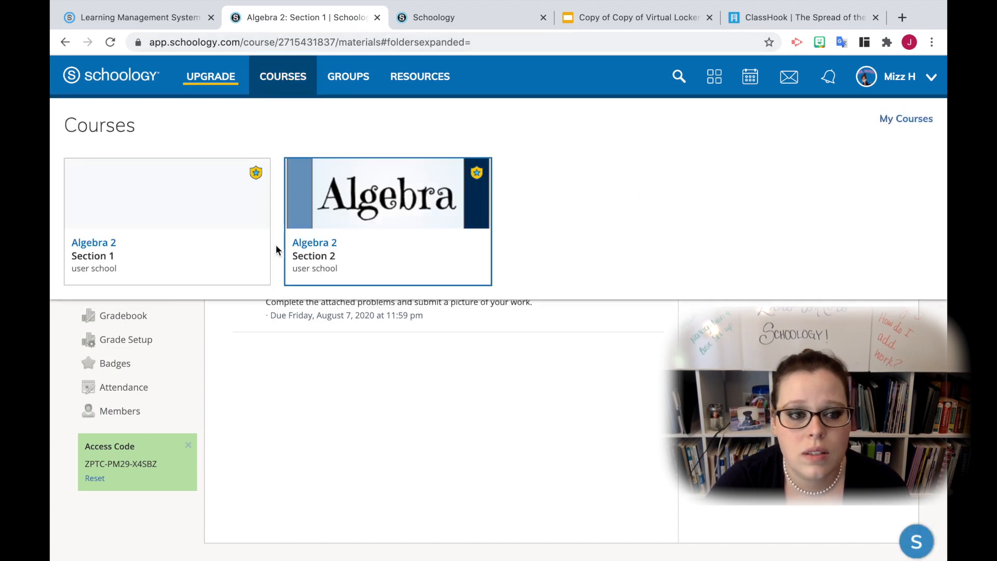
{"action": "left_click", "coordinate": [372, 241]}
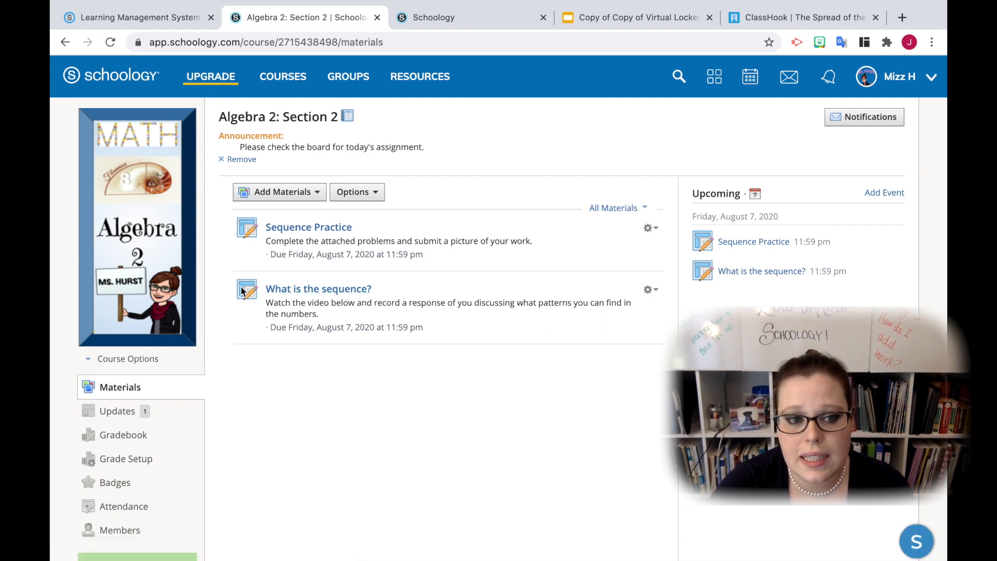
{"action": "left_click_drag", "start_coordinate": [251, 288], "coordinate": [255, 226]}
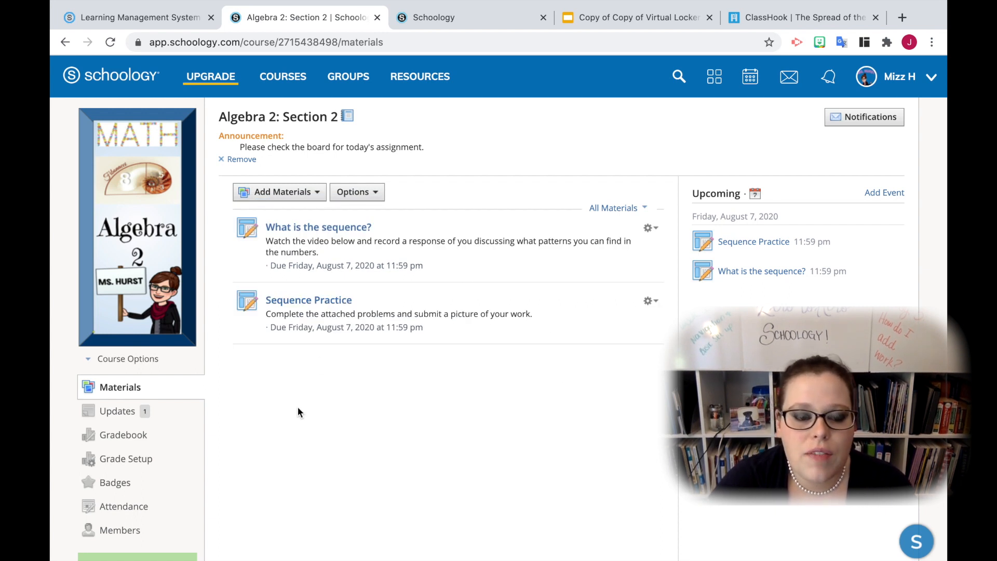
{"action": "mouse_move", "coordinate": [237, 348]}
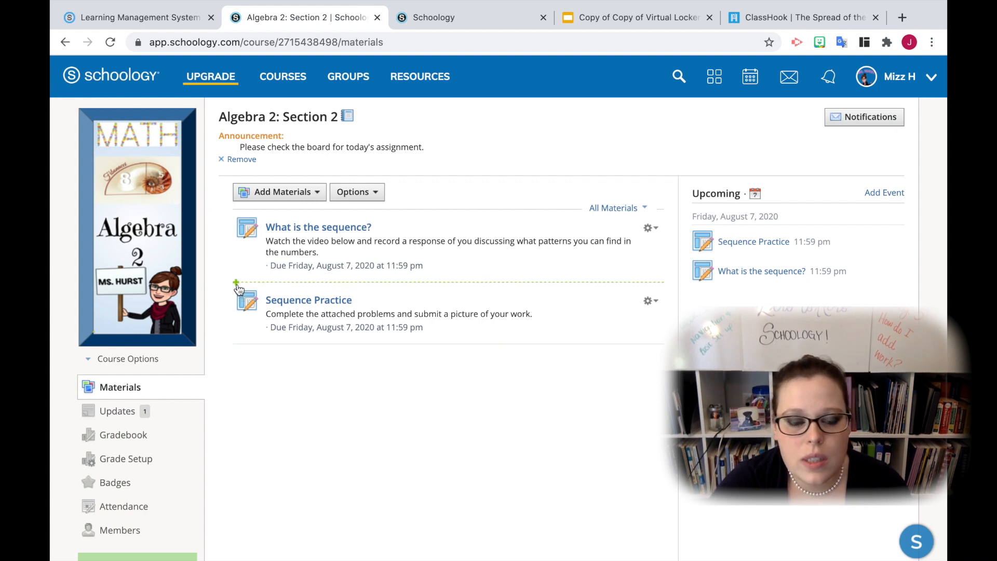
{"action": "mouse_move", "coordinate": [236, 213]}
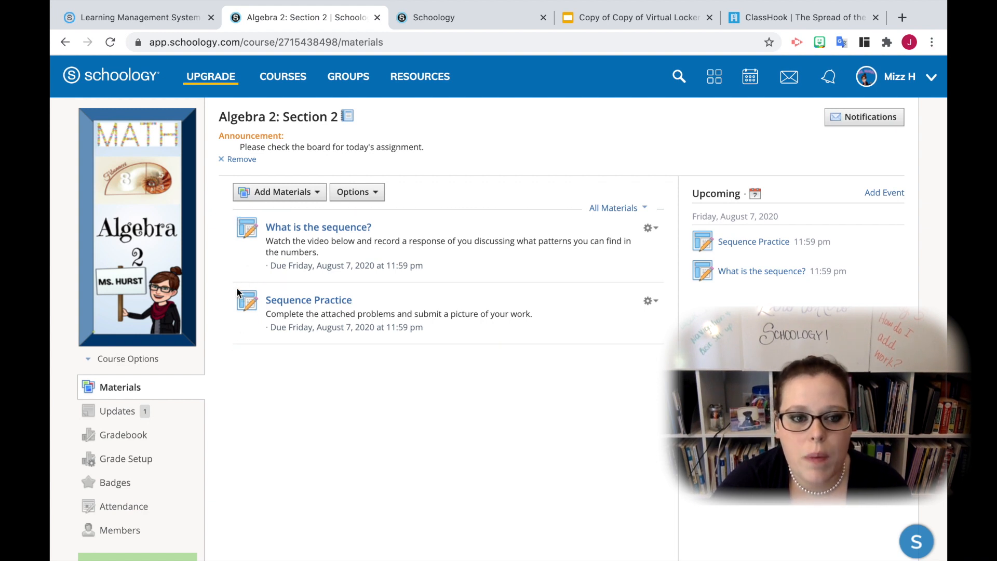
{"action": "left_click", "coordinate": [237, 345]}
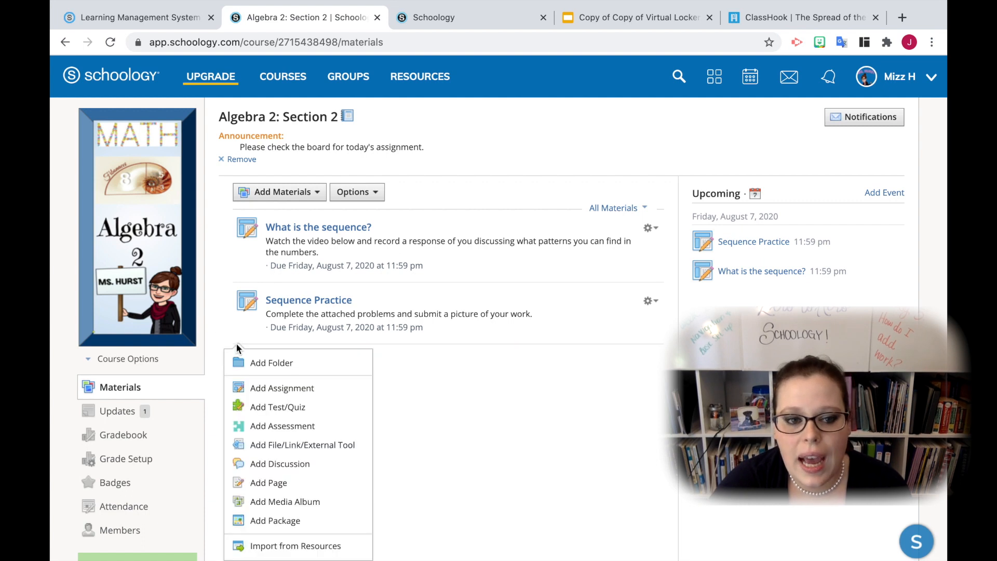
{"action": "left_click", "coordinate": [275, 390]}
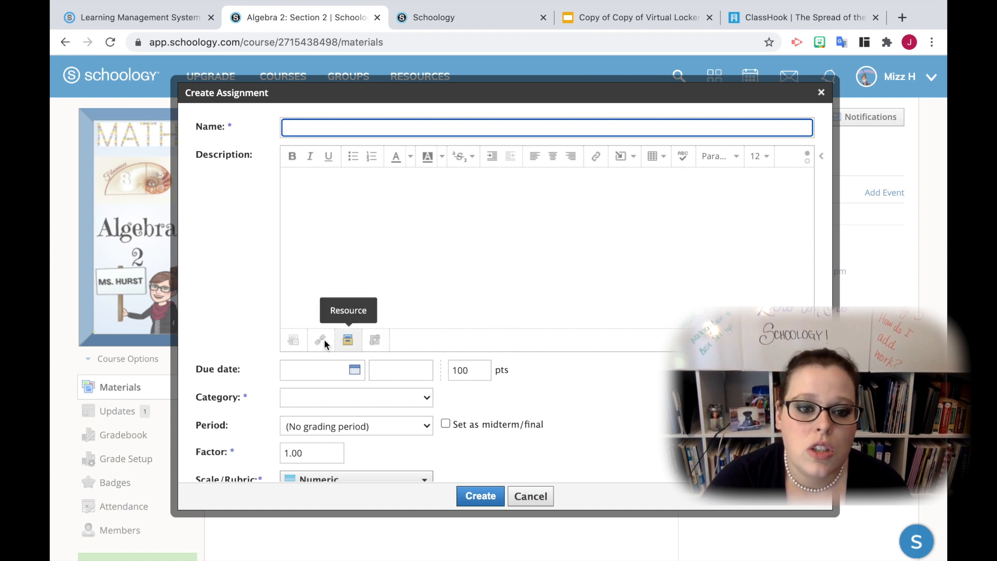
{"action": "left_click", "coordinate": [364, 290]}
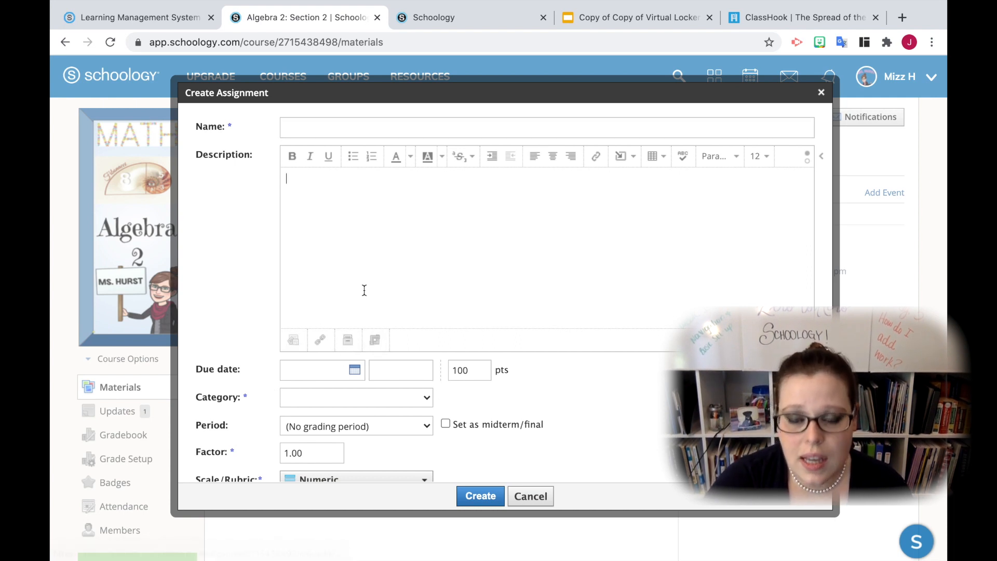
{"action": "left_click", "coordinate": [535, 496]}
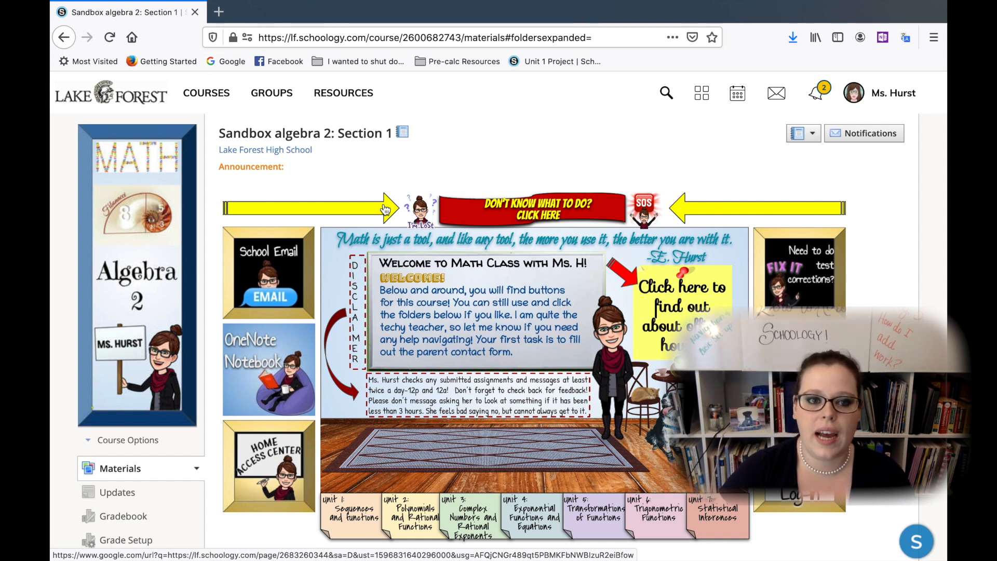
Switch to the Lake Forest Schoology site and start a new assignment in Sandbox algebra 2: Section 1
{"action": "scroll", "coordinate": [385, 209], "scroll_direction": "down", "scroll_amount": 10}
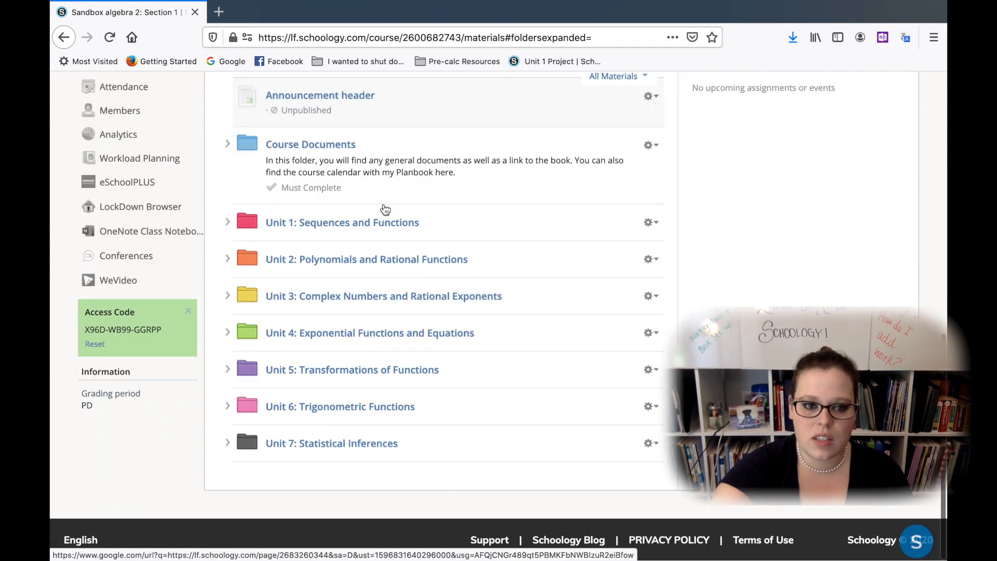
{"action": "scroll", "coordinate": [384, 208], "scroll_direction": "up", "scroll_amount": 9}
{"action": "scroll", "coordinate": [385, 208], "scroll_direction": "up", "scroll_amount": 2}
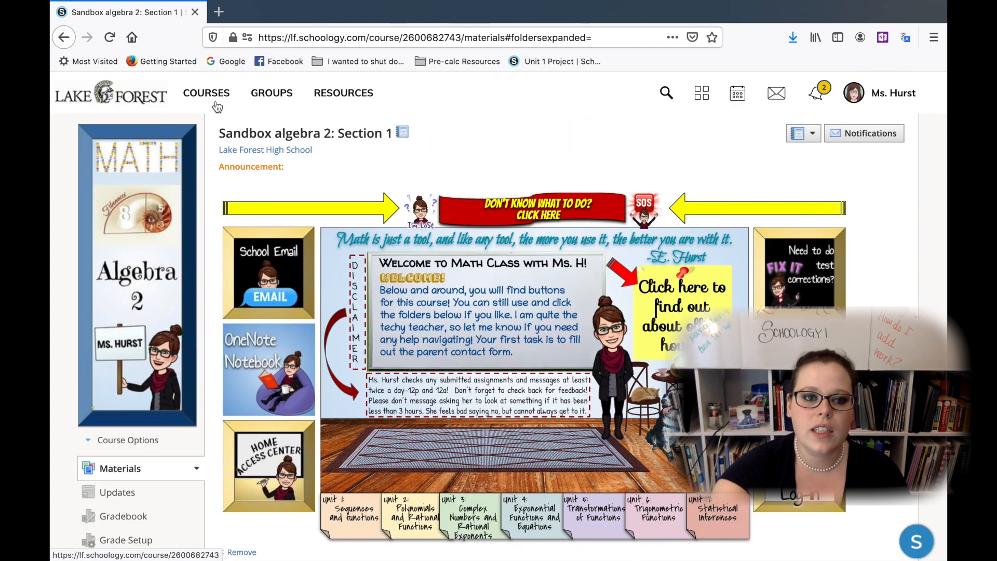
{"action": "scroll", "coordinate": [437, 146], "scroll_direction": "down", "scroll_amount": 8}
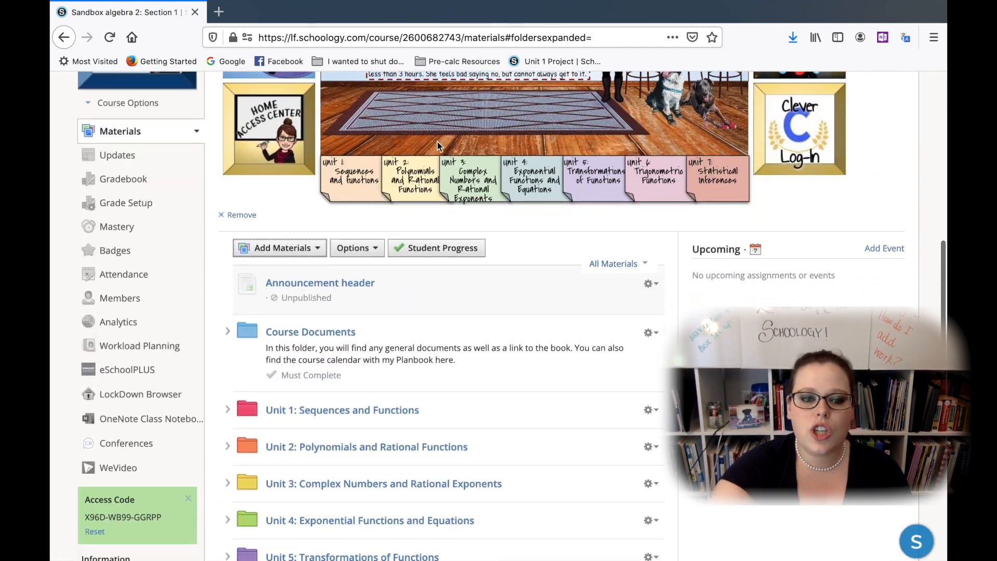
{"action": "left_click", "coordinate": [312, 166]}
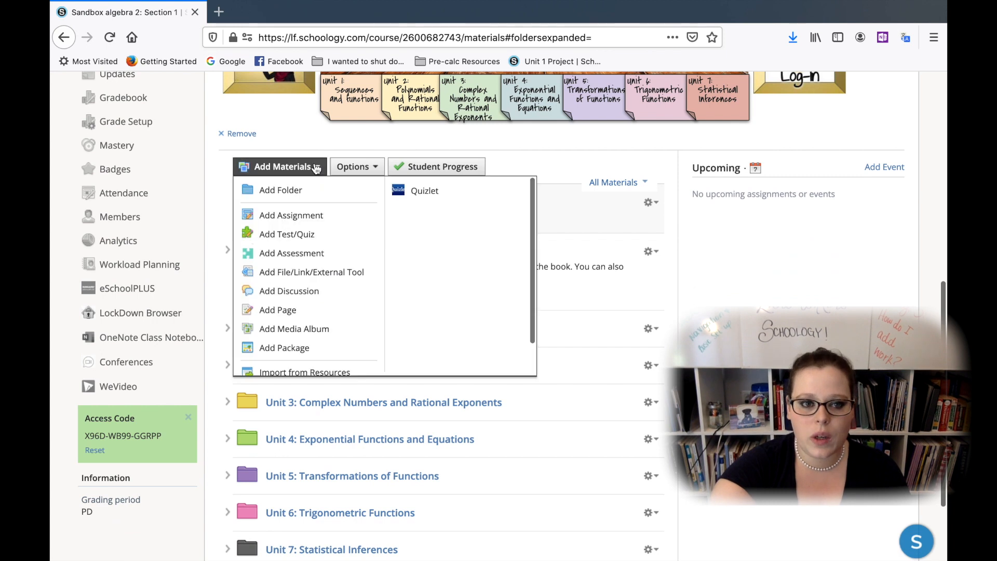
{"action": "left_click", "coordinate": [315, 224]}
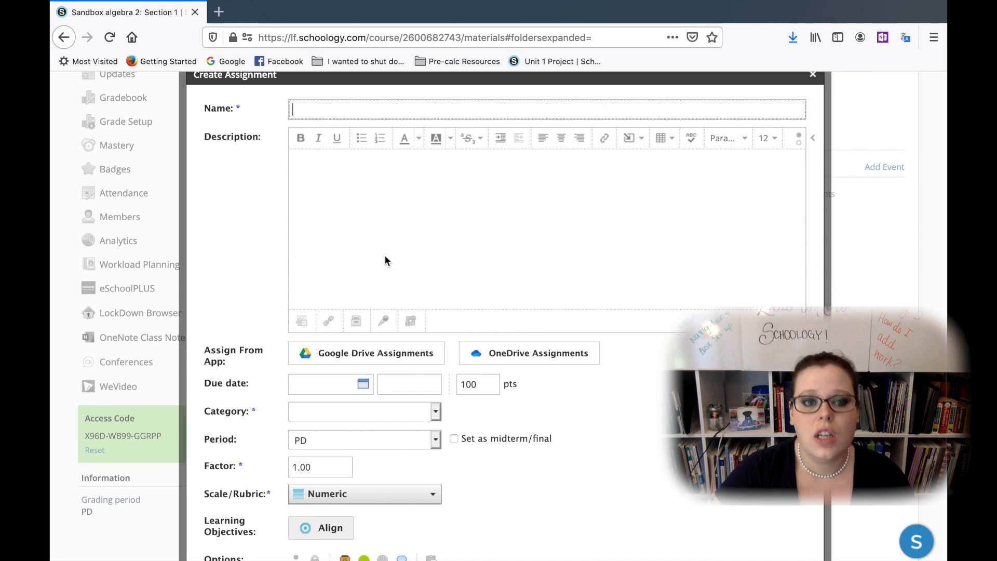
Record an audio-only clip for the assignment description with microphone access allowed, play it back, and close the recorder without inserting it
{"action": "left_click", "coordinate": [385, 322]}
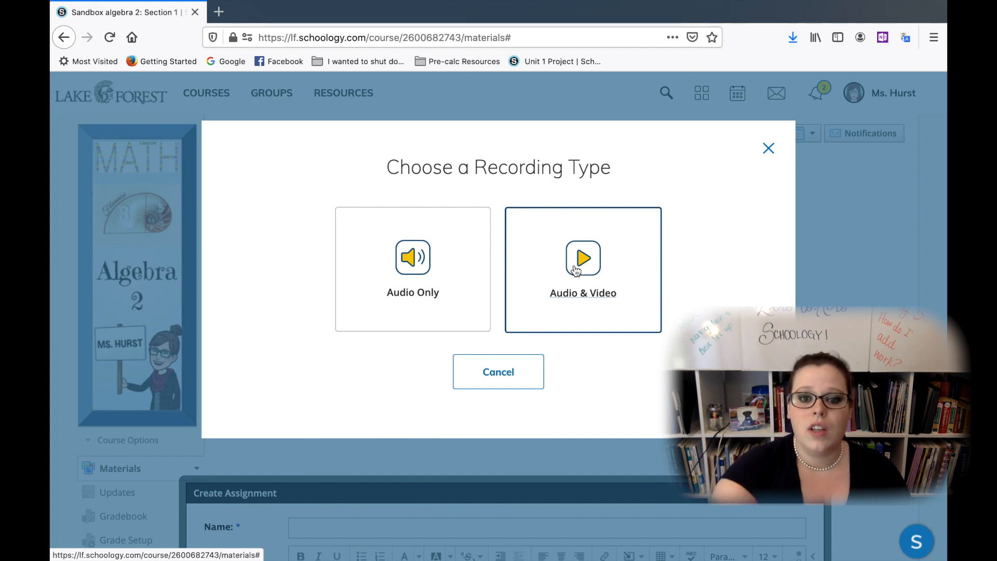
{"action": "left_click", "coordinate": [420, 295]}
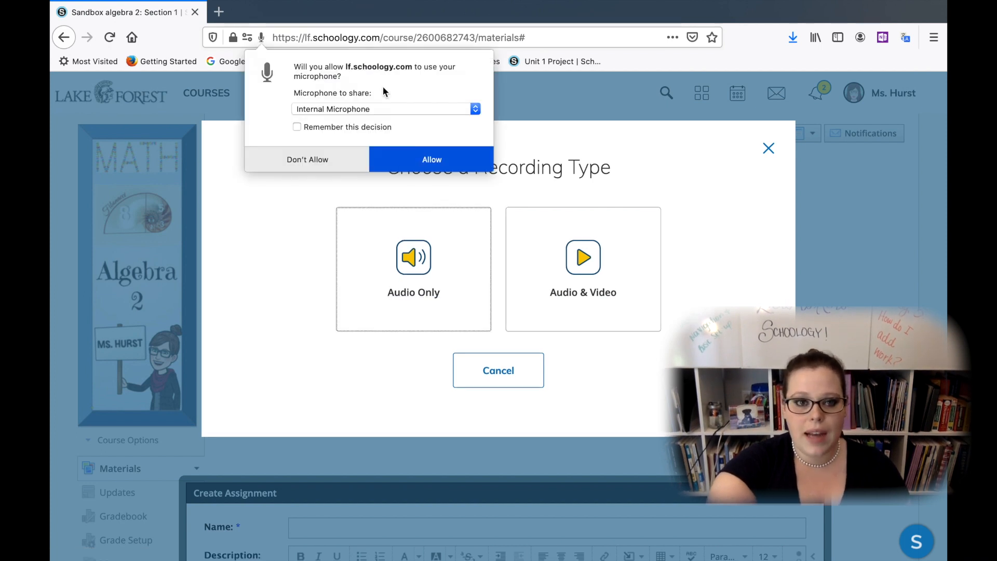
{"action": "left_click", "coordinate": [433, 159]}
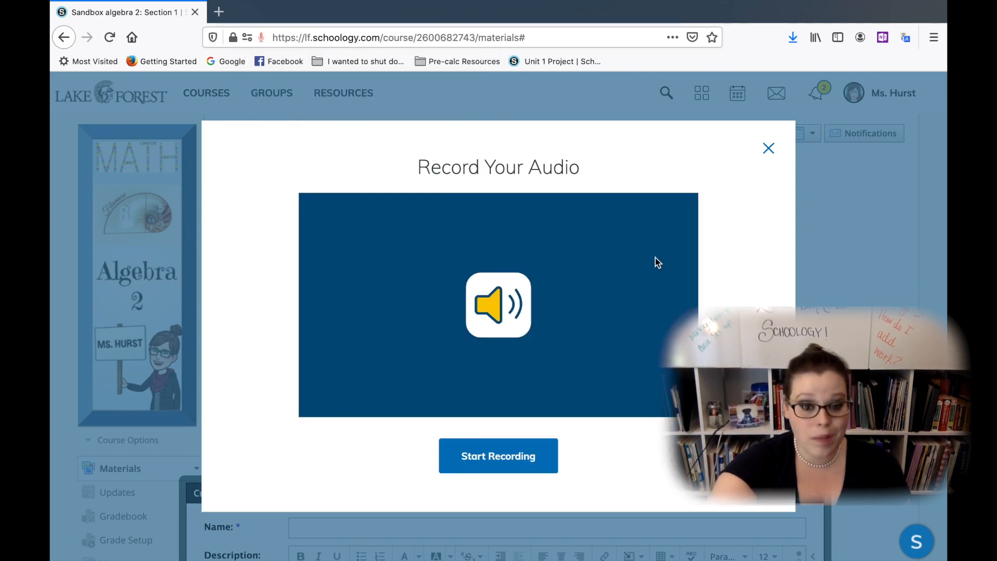
{"action": "left_click", "coordinate": [514, 457]}
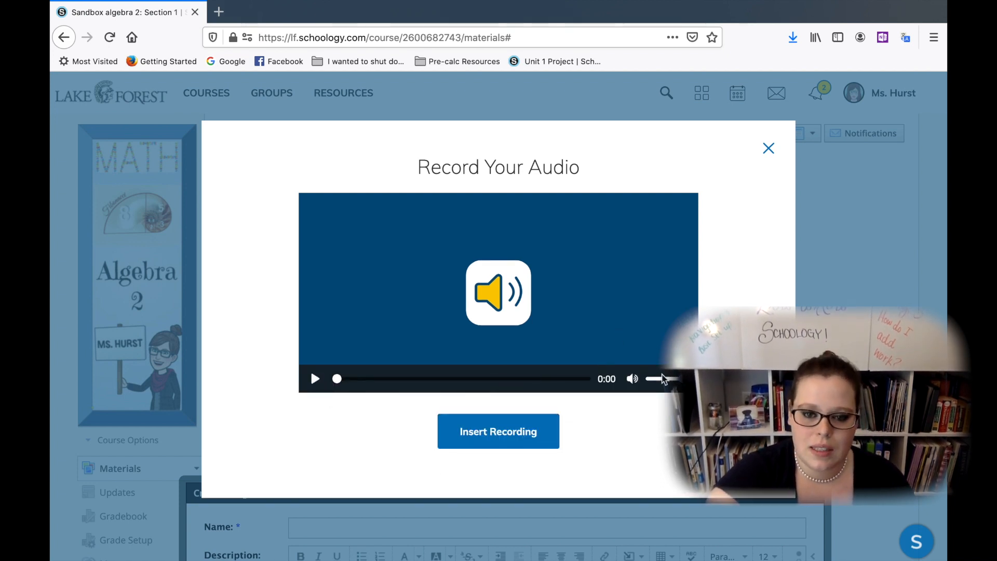
{"action": "left_click", "coordinate": [315, 379]}
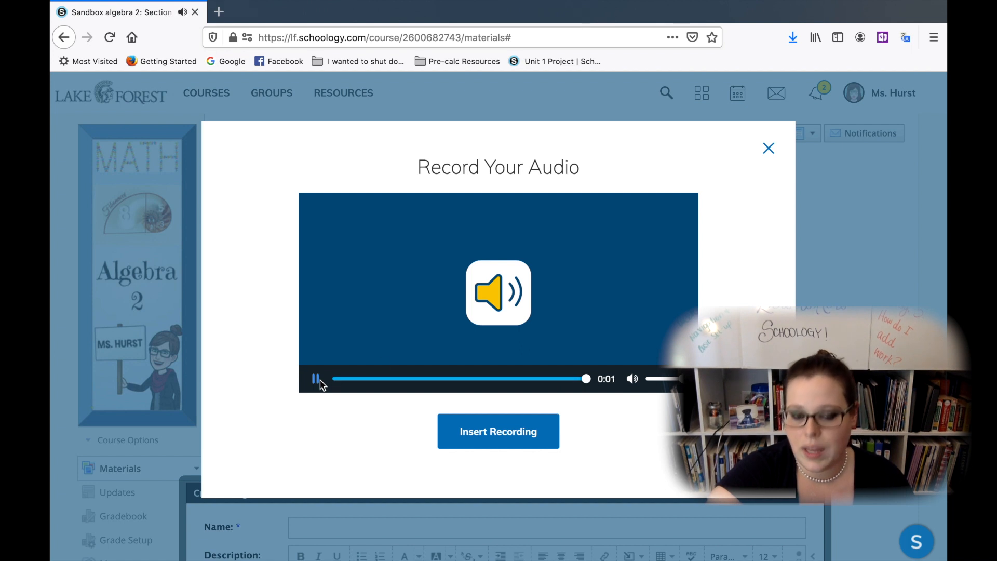
{"action": "left_click", "coordinate": [769, 149]}
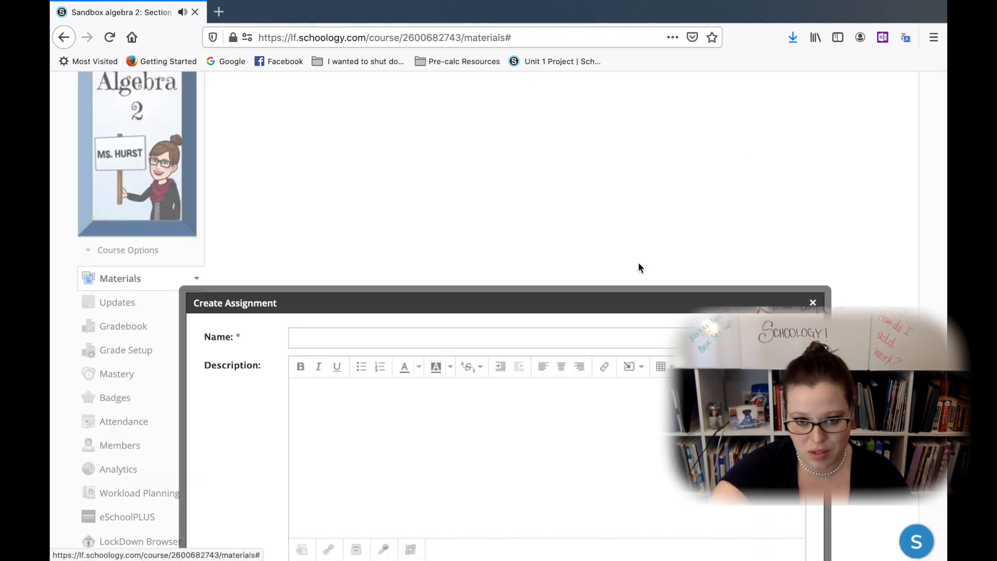
Examine the assignment form's Google Drive and OneDrive options, grading fields and remaining settings
{"action": "left_click_drag", "start_coordinate": [603, 299], "coordinate": [603, 157]}
{"action": "scroll", "coordinate": [600, 351], "scroll_direction": "down", "scroll_amount": 5}
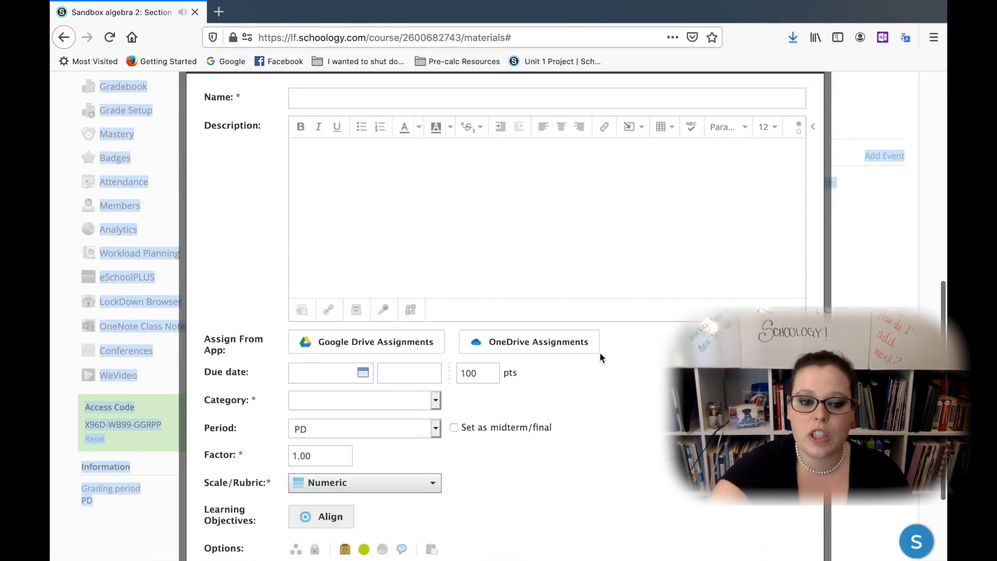
{"action": "scroll", "coordinate": [504, 198], "scroll_direction": "up", "scroll_amount": 3}
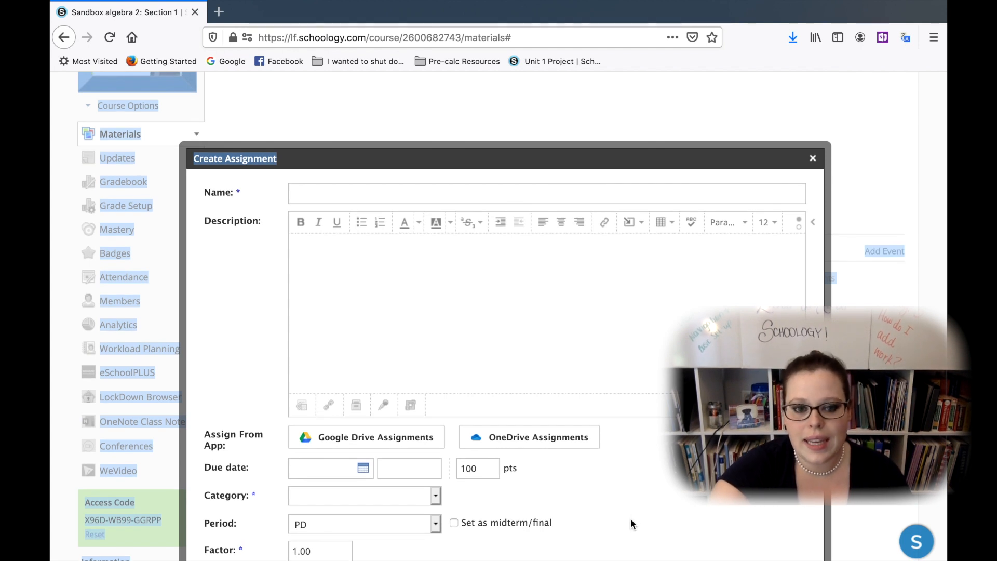
{"action": "left_click", "coordinate": [540, 350]}
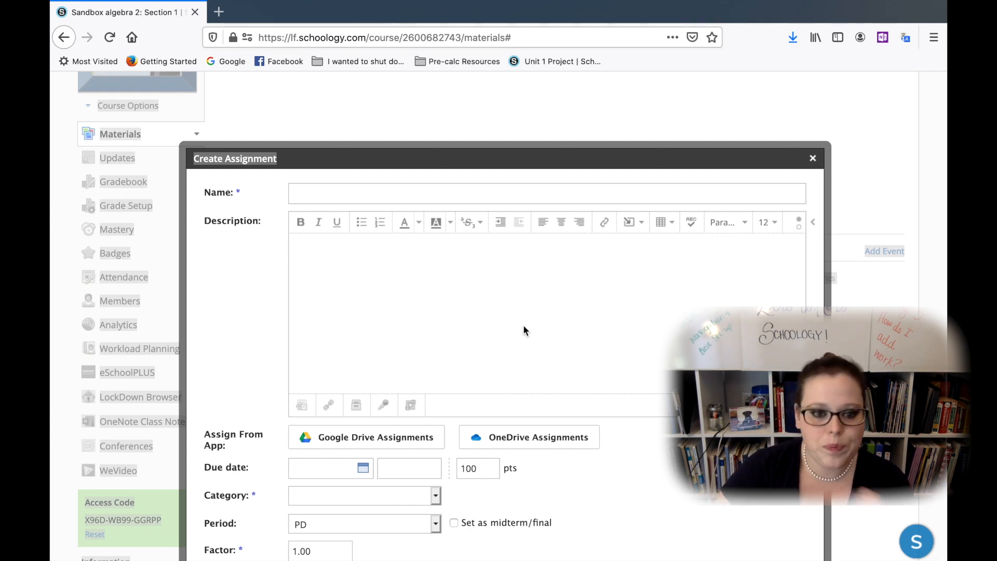
{"action": "scroll", "coordinate": [523, 328], "scroll_direction": "down", "scroll_amount": 1}
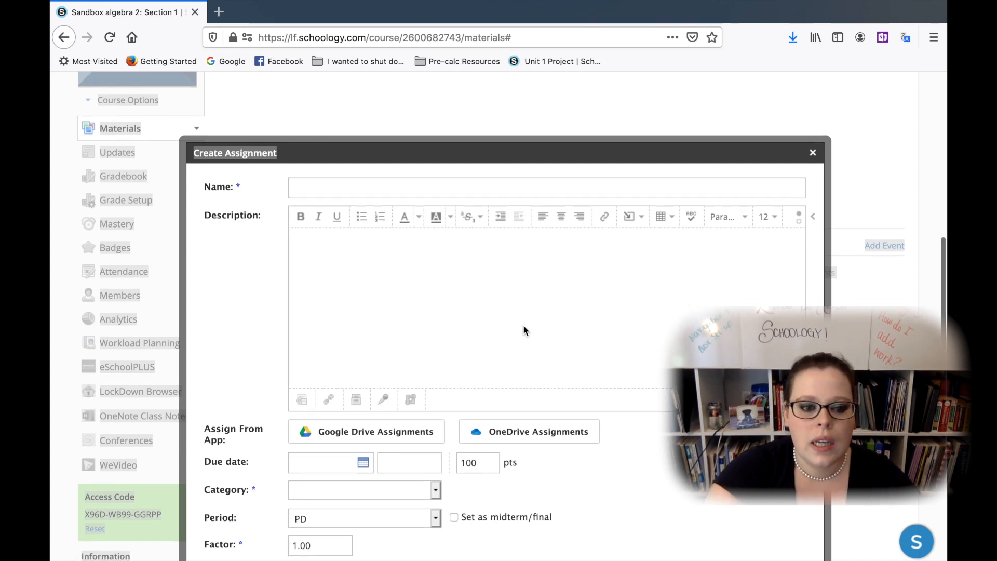
{"action": "scroll", "coordinate": [523, 328], "scroll_direction": "down", "scroll_amount": 5}
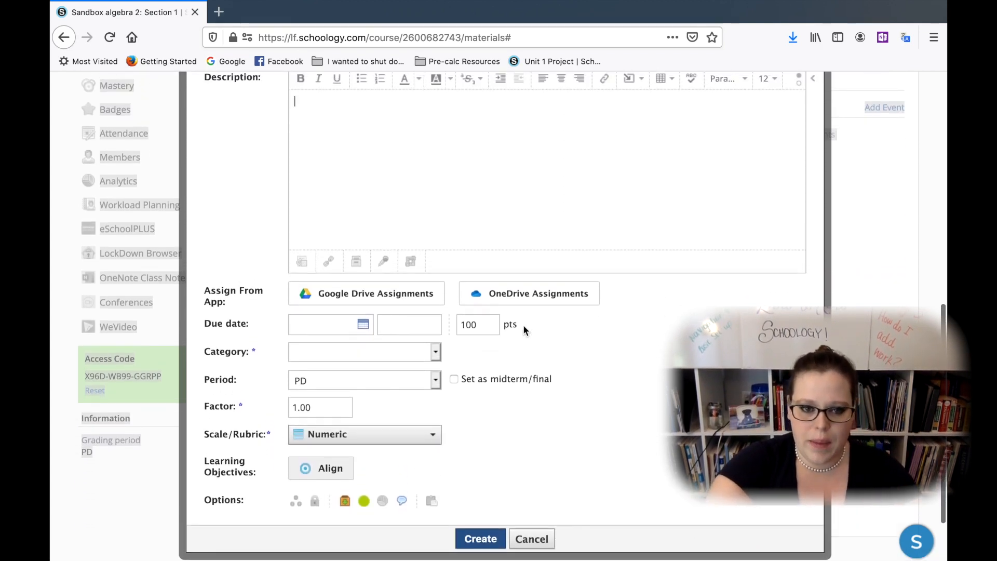
{"action": "scroll", "coordinate": [519, 311], "scroll_direction": "up", "scroll_amount": 3}
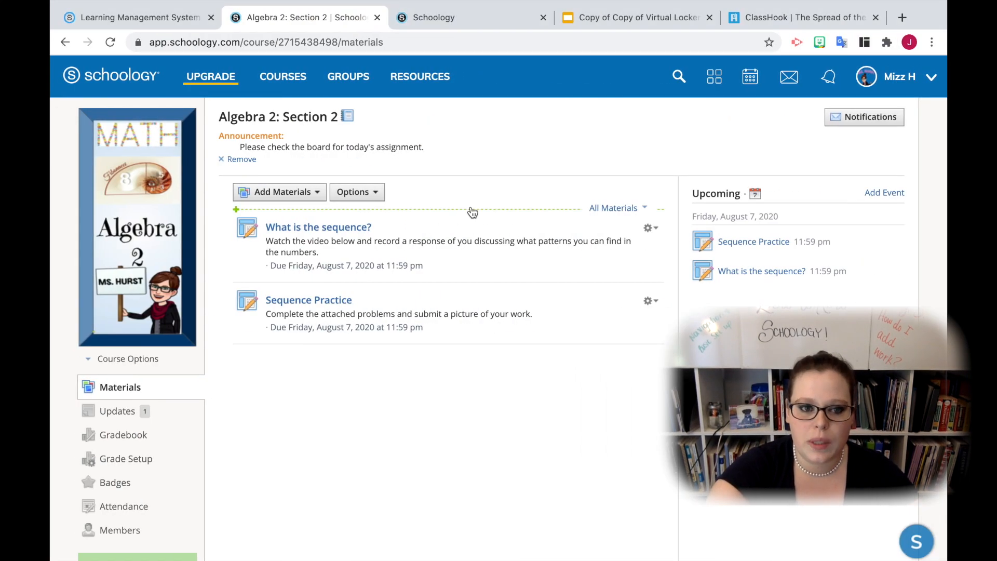
Start a new assignment in Algebra 2: Section 2, switch its description editor out of visual mode, and return it to visual mode
{"action": "left_click", "coordinate": [308, 193]}
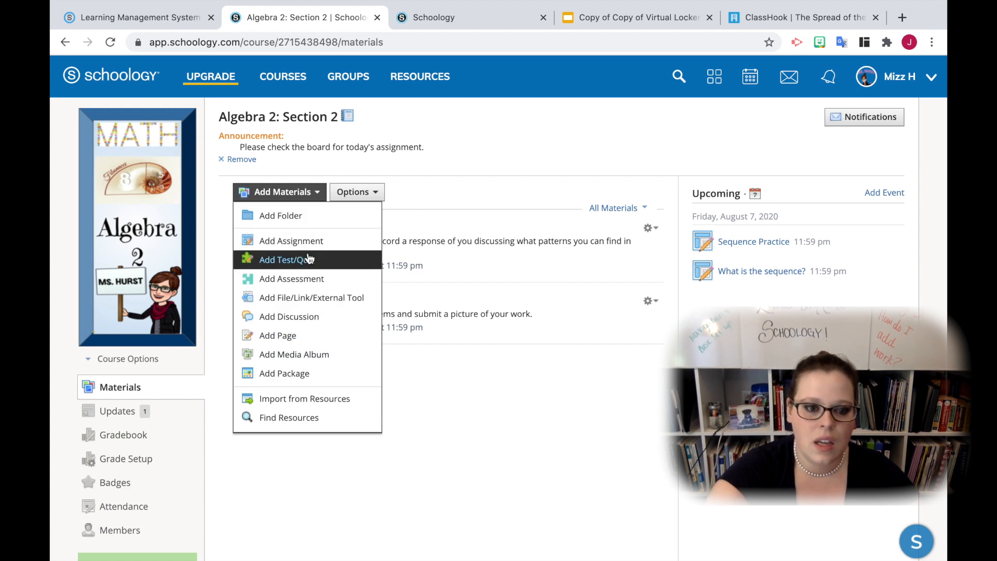
{"action": "left_click", "coordinate": [291, 241]}
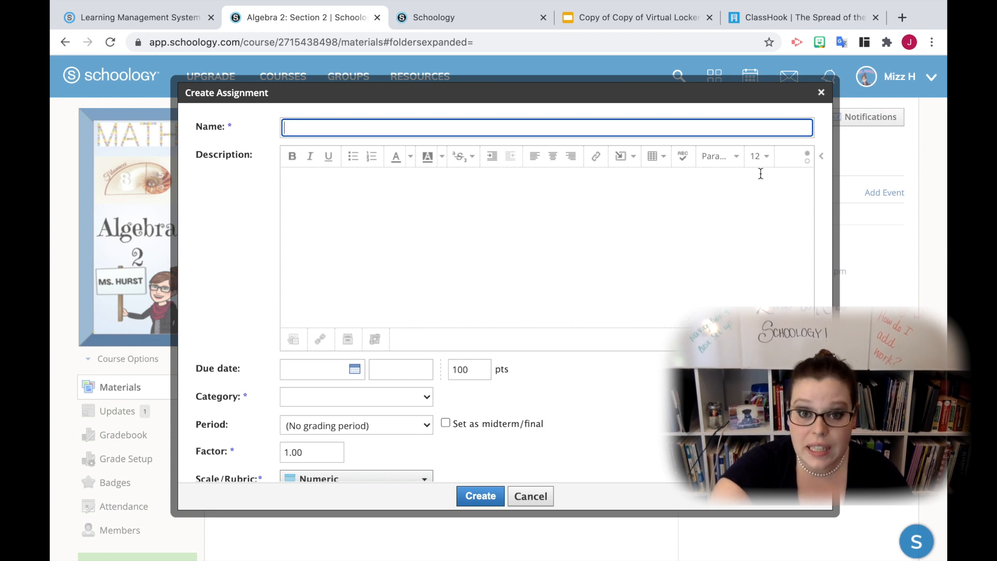
{"action": "left_click", "coordinate": [806, 162]}
{"action": "left_click", "coordinate": [575, 185]}
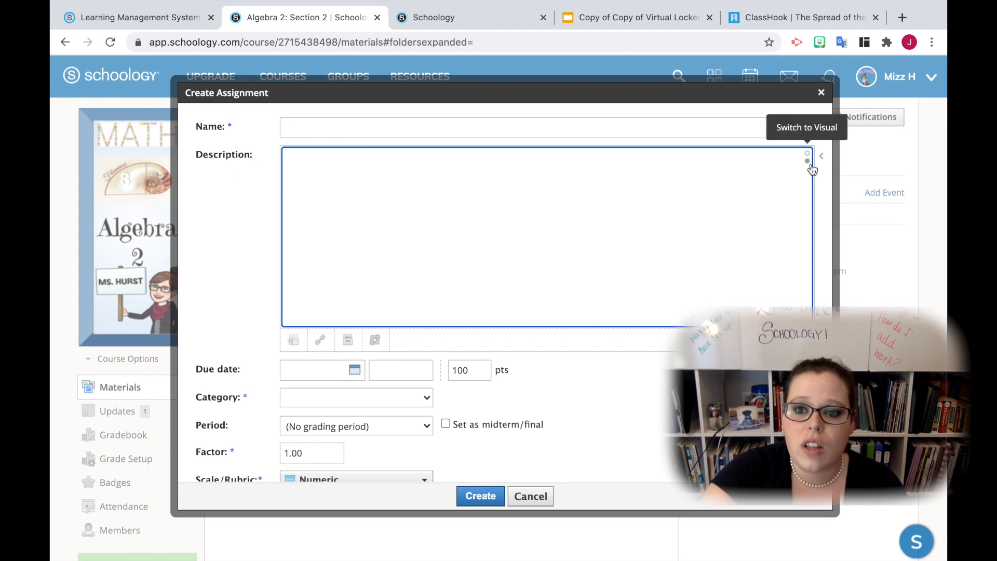
{"action": "left_click", "coordinate": [807, 158]}
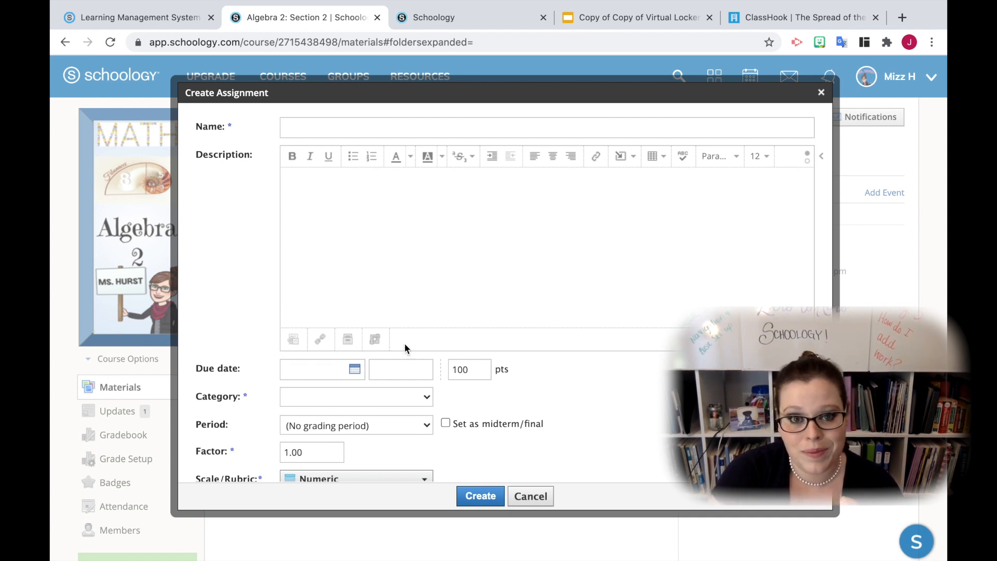
{"action": "scroll", "coordinate": [404, 343], "scroll_direction": "down", "scroll_amount": 2}
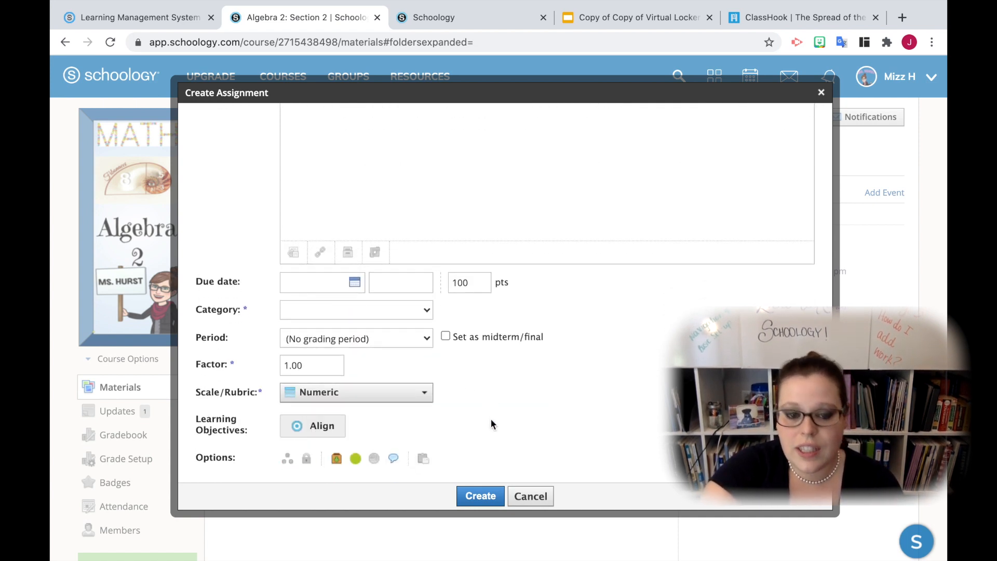
{"action": "scroll", "coordinate": [492, 423], "scroll_direction": "up", "scroll_amount": 2}
{"action": "mouse_move", "coordinate": [490, 418]}
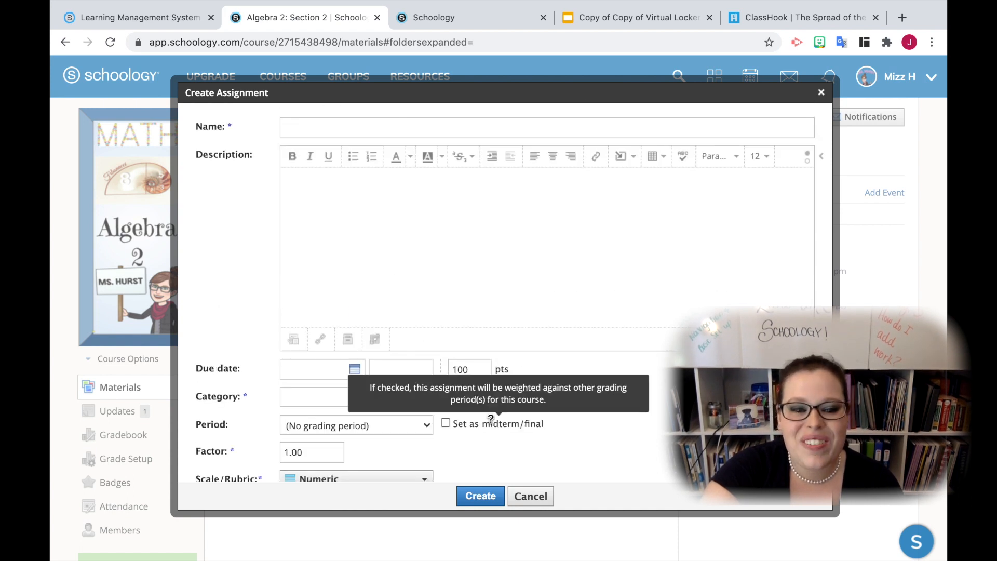